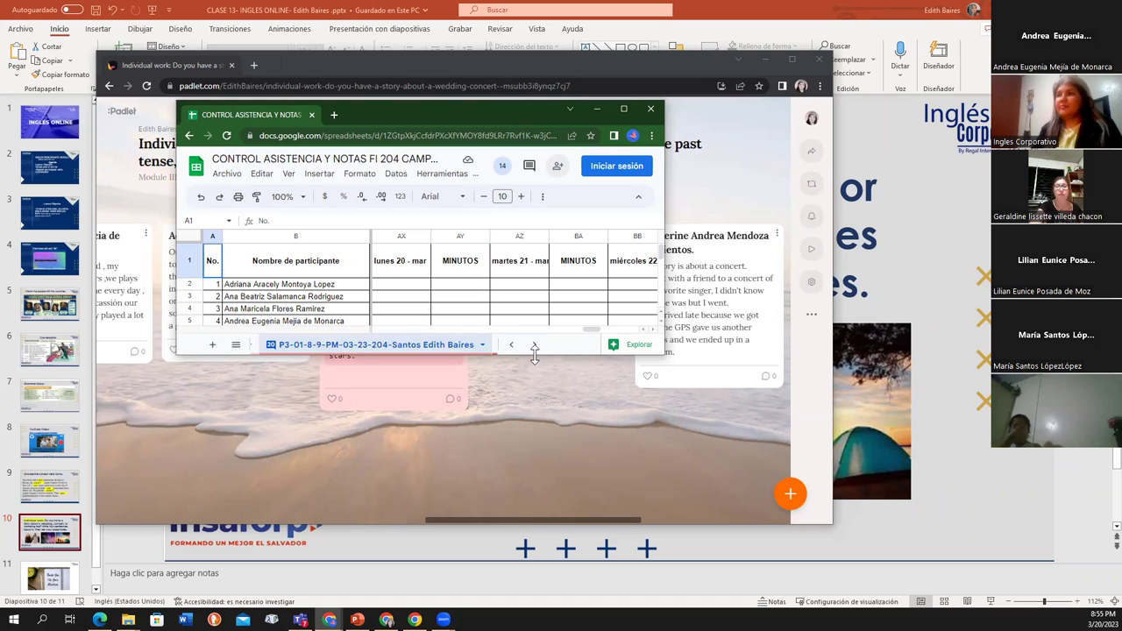
Extend the spreadsheet window's height and record lunes 20 - mar attendance as 1 in AX2 and 0 in AX3
{"action": "double_click", "coordinate": [534, 351]}
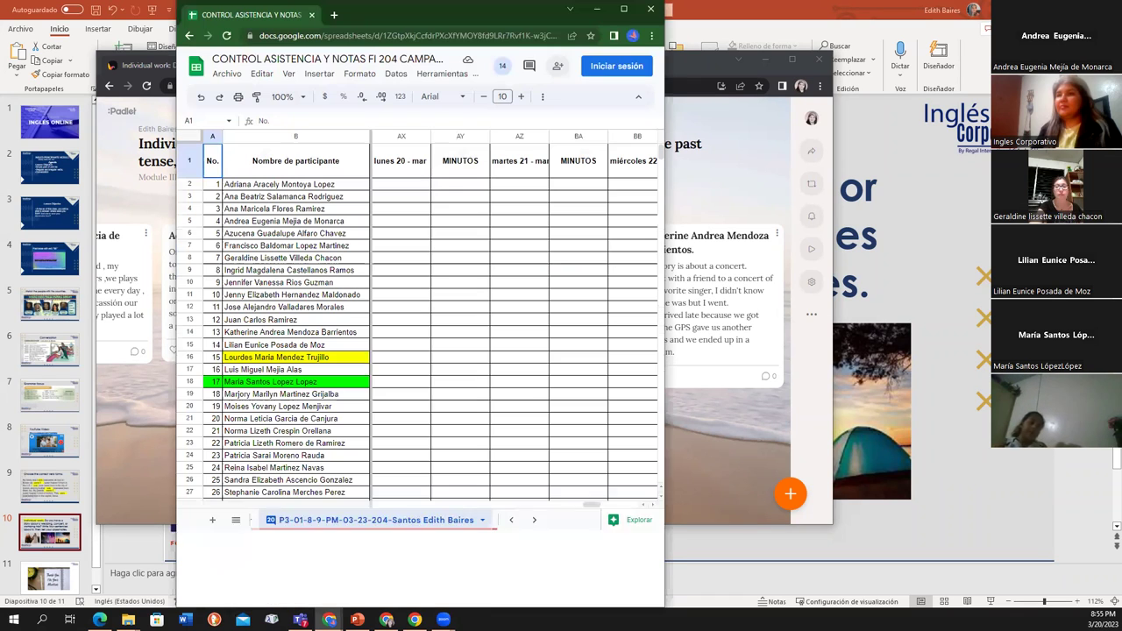
{"action": "left_click", "coordinate": [400, 185]}
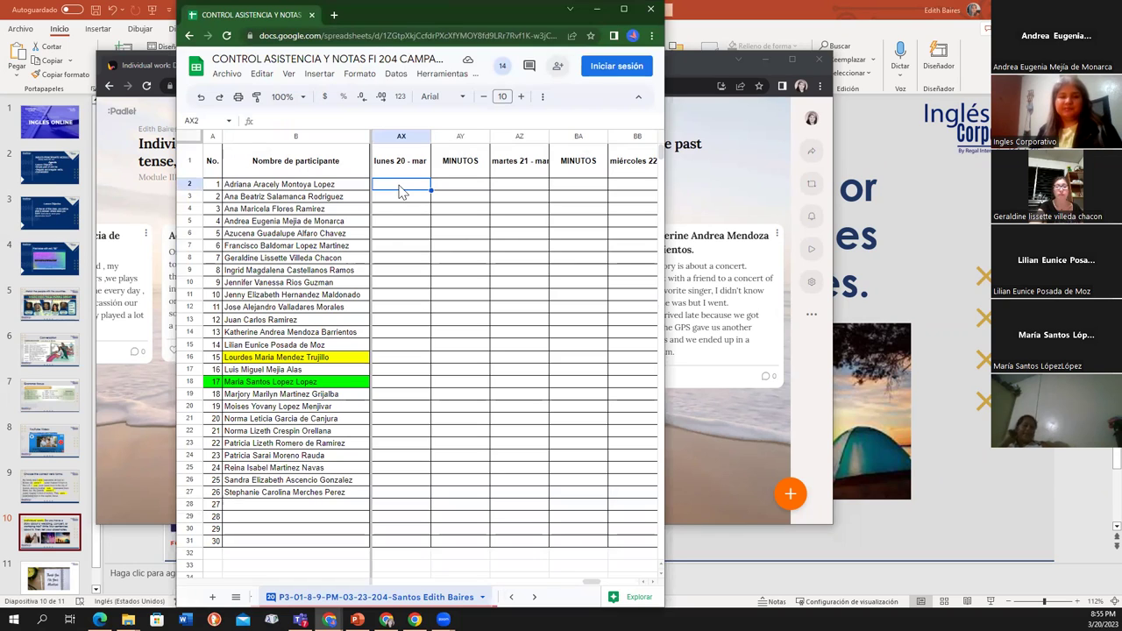
{"action": "type", "text": "1"}
{"action": "left_click", "coordinate": [408, 204]}
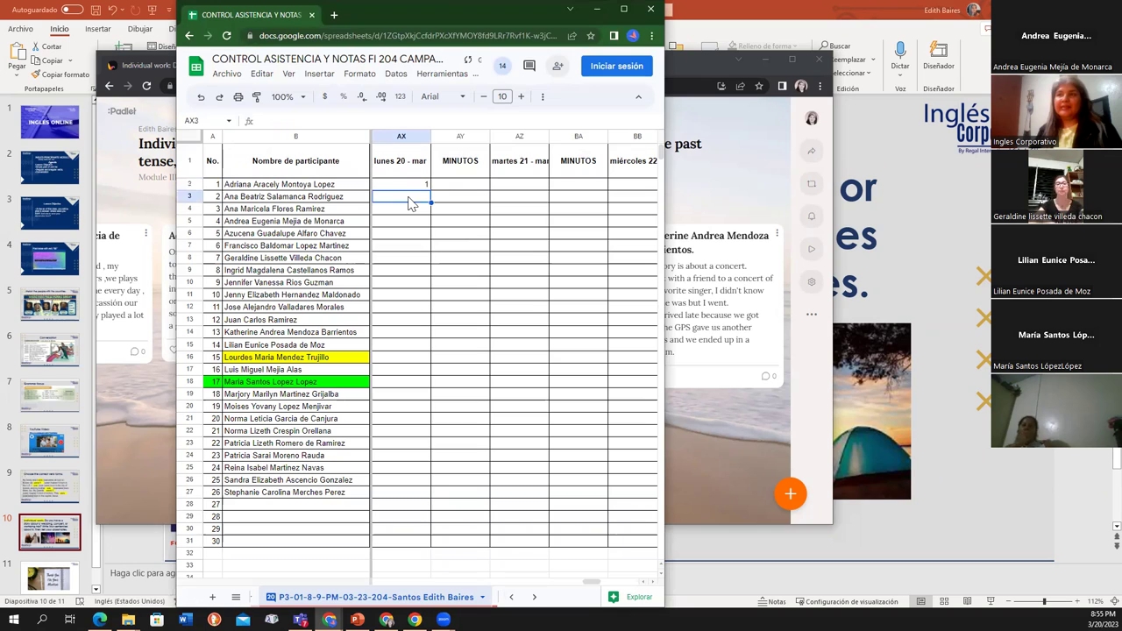
{"action": "type", "text": "1"}
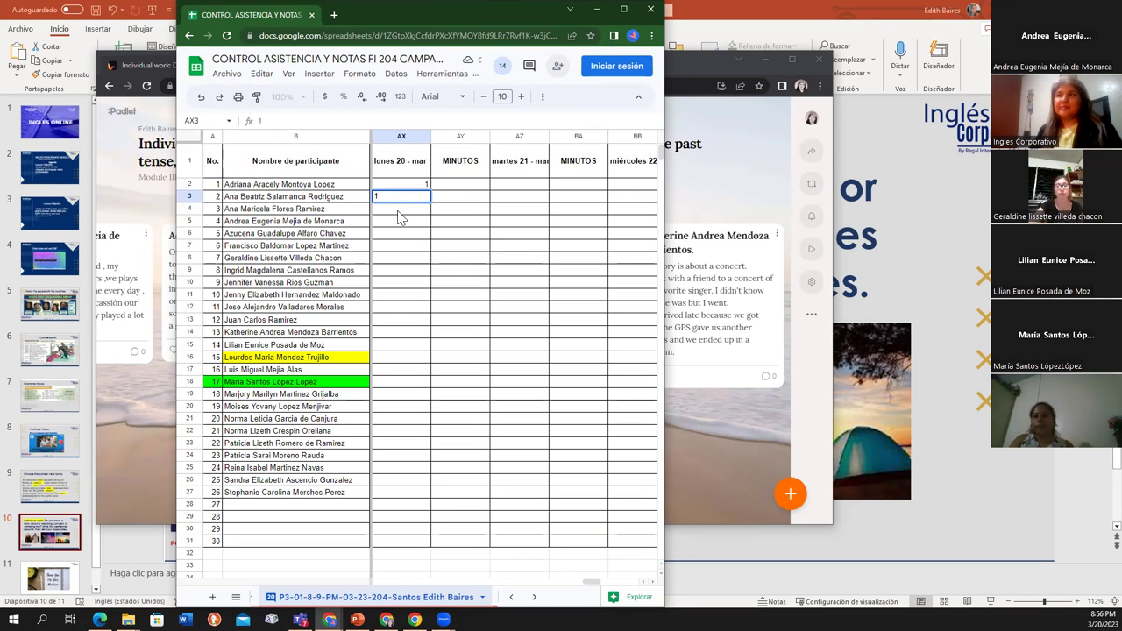
{"action": "key", "text": "BackSpace"}
{"action": "type", "text": "0"}
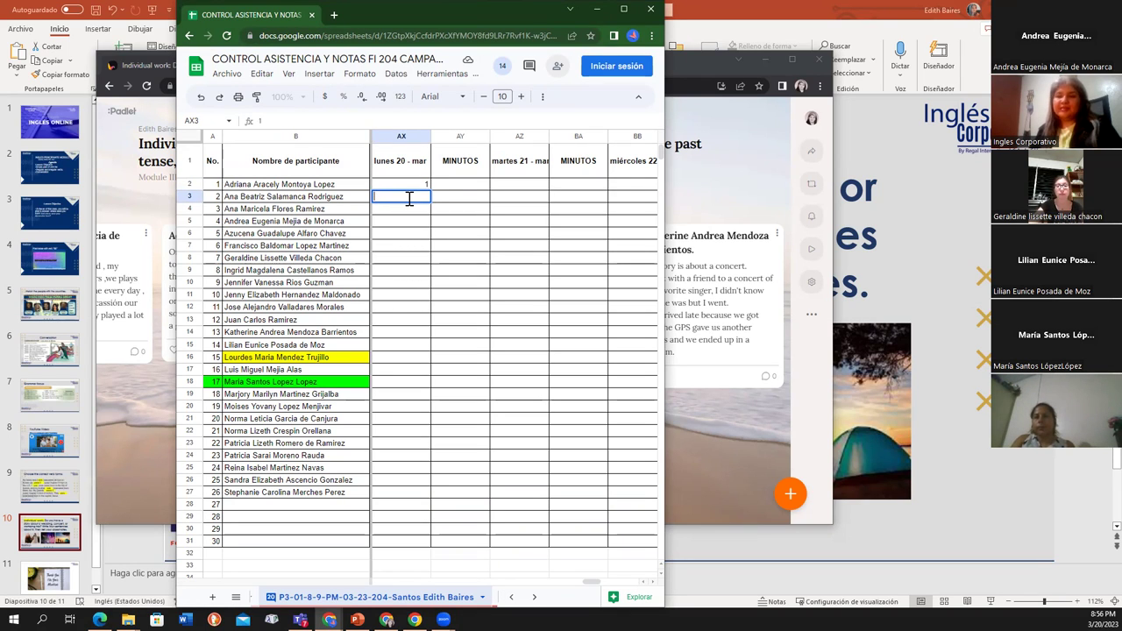
{"action": "key", "text": "Return"}
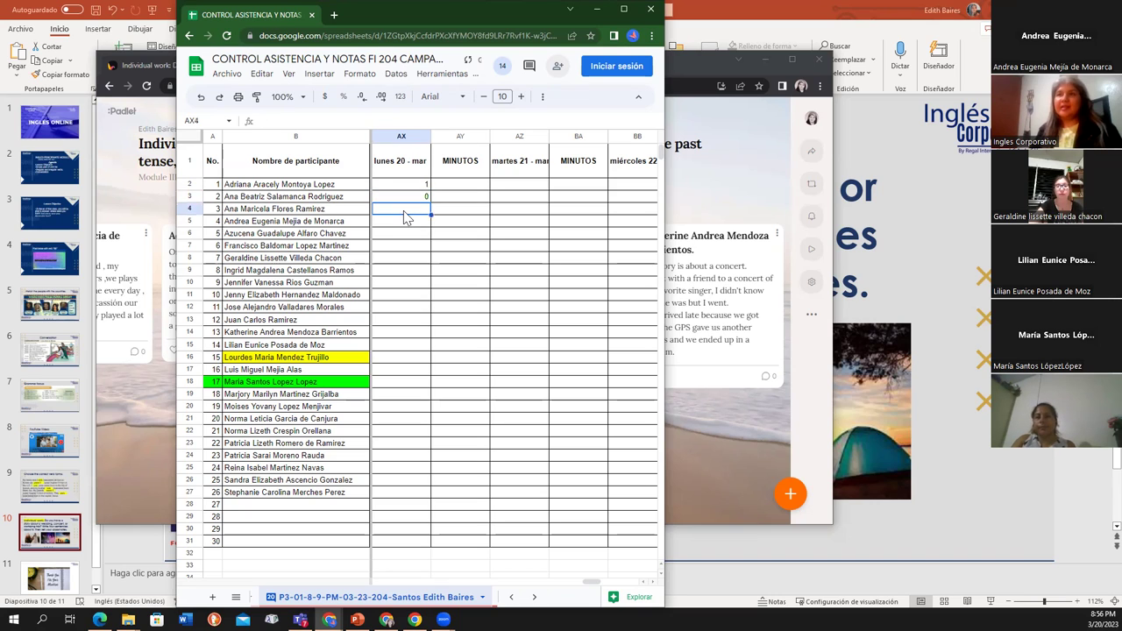
Record attendance as 1 for participants 3, 4 and 5 in cells AX4 to AX6
{"action": "type", "text": "1"}
{"action": "key", "text": "Return"}
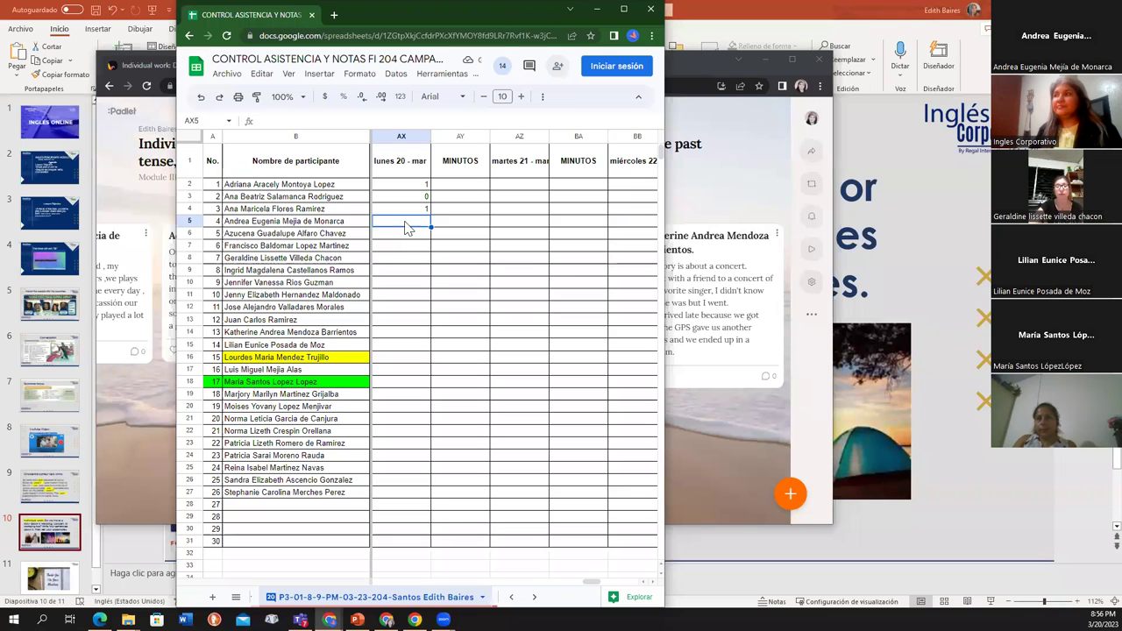
{"action": "type", "text": "1"}
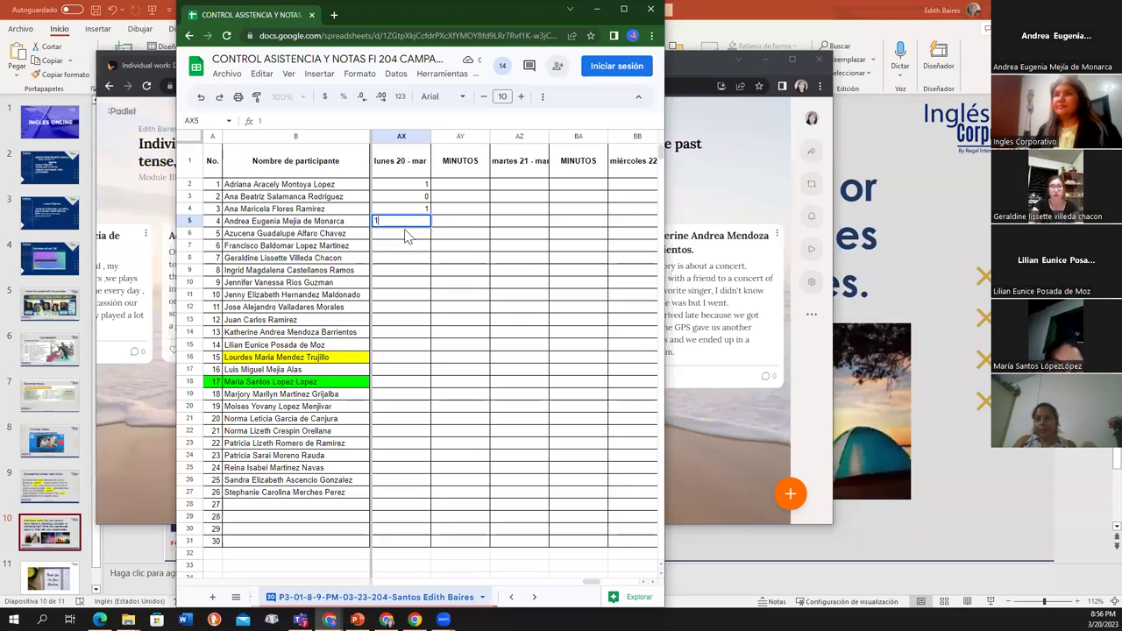
{"action": "key", "text": "Return"}
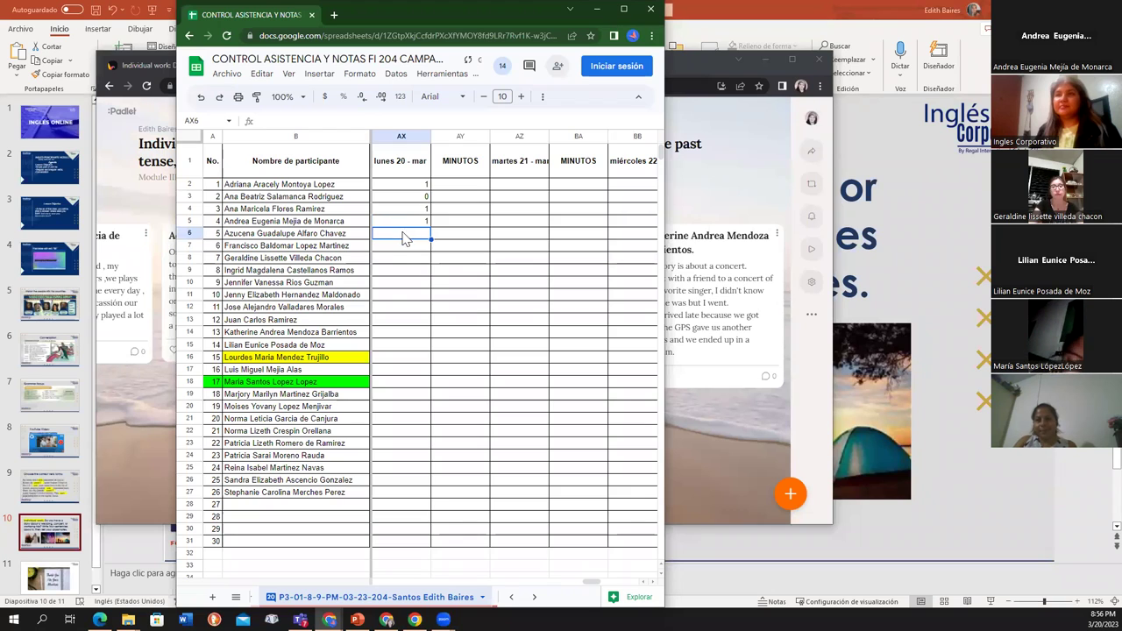
{"action": "type", "text": "1"}
{"action": "key", "text": "Return"}
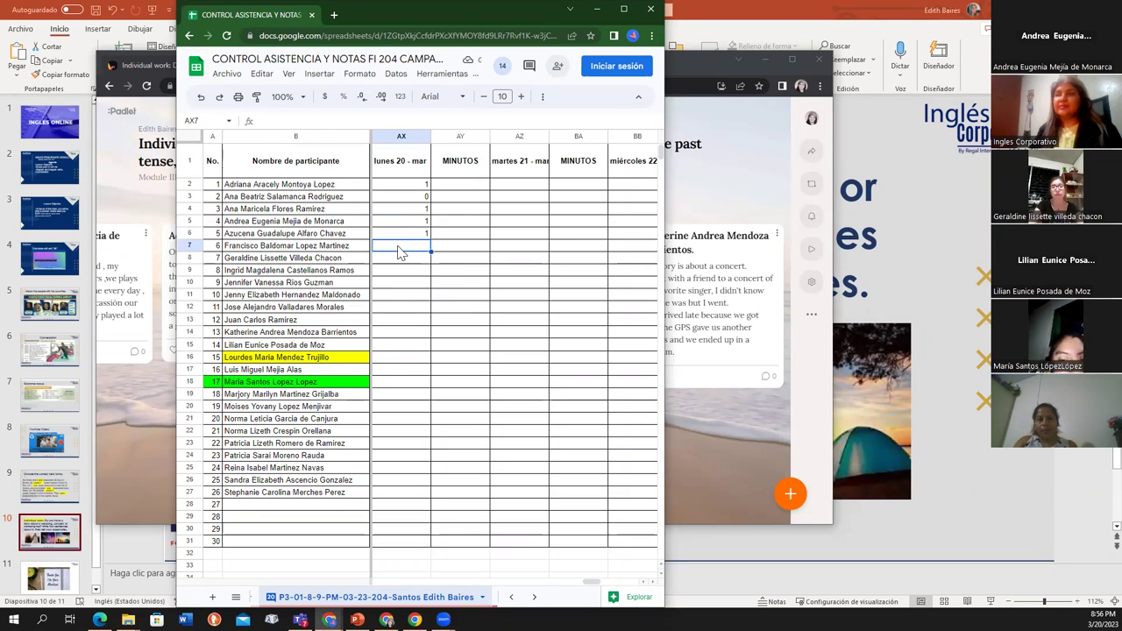
Record attendance as 1 for participants 6 and 7 in AX7 and AX8, and 0 for participant 8 in AX9
{"action": "type", "text": "1"}
{"action": "key", "text": "Return"}
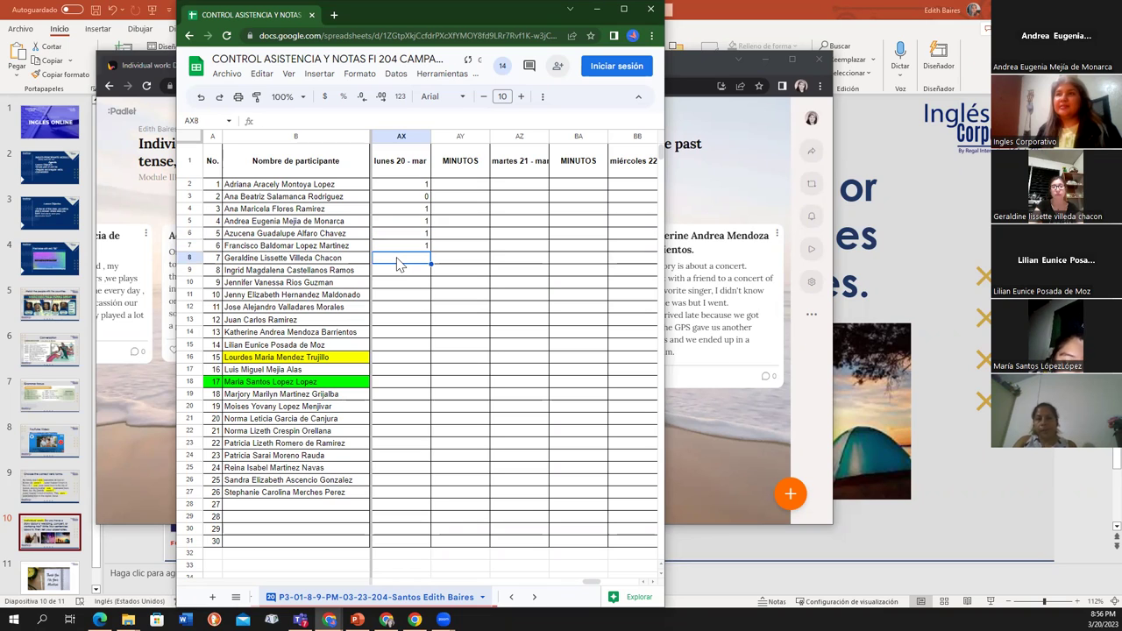
{"action": "type", "text": "1"}
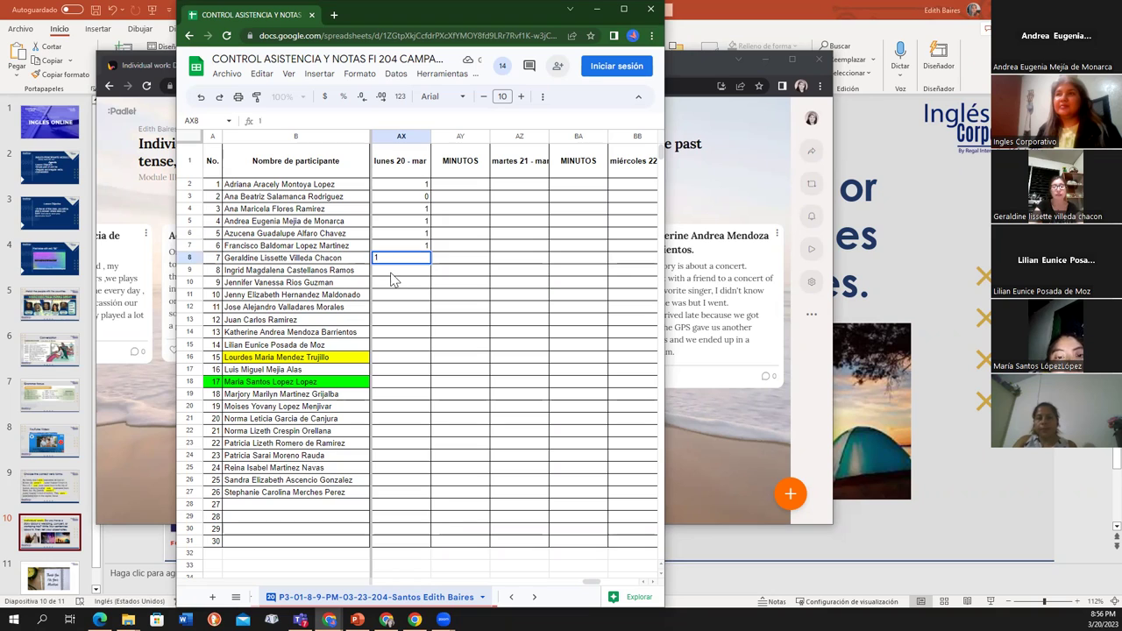
{"action": "key", "text": "Return"}
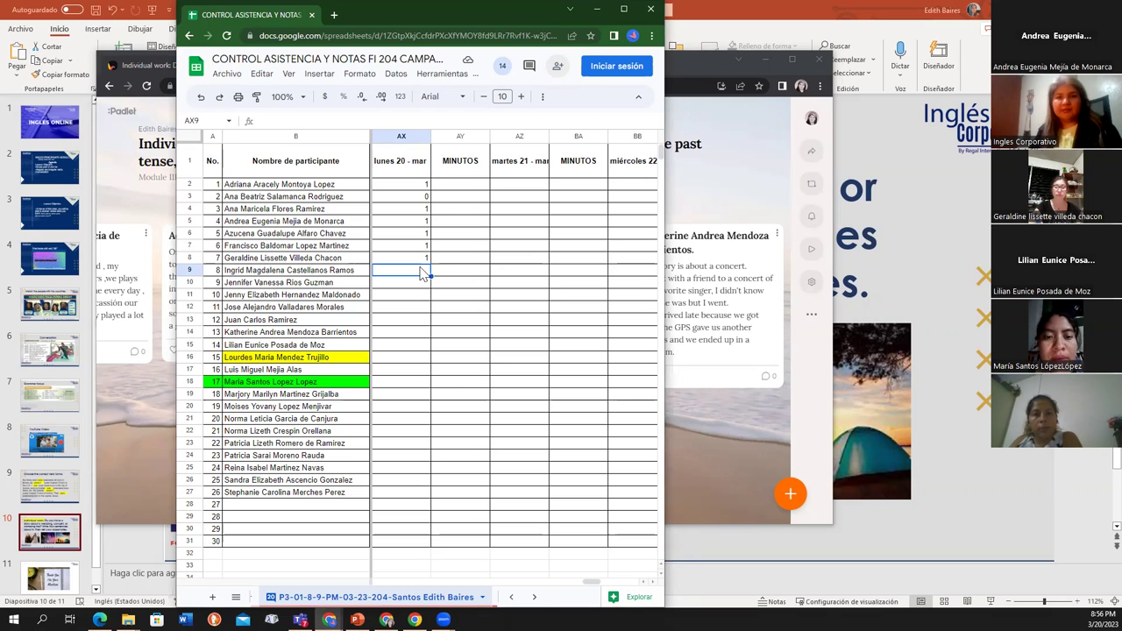
{"action": "type", "text": "0"}
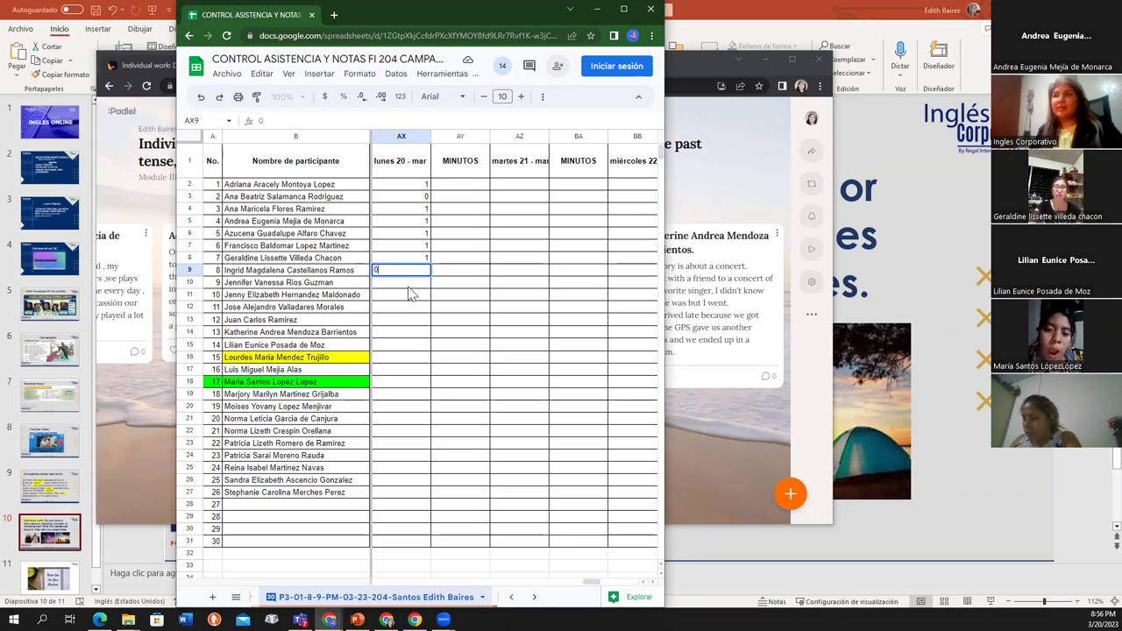
{"action": "key", "text": "Return"}
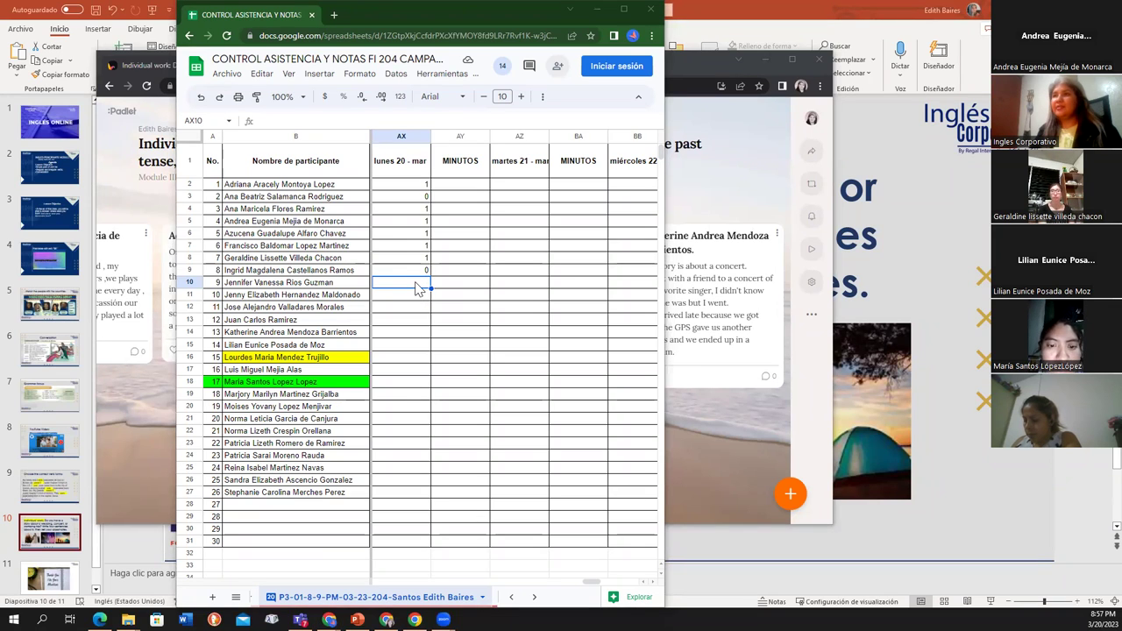
Record lunes 20 - mar attendance for participants 9, 10 and 11 as 1, 0 and 1 in cells AX10 to AX12
{"action": "left_click", "coordinate": [418, 289]}
{"action": "type", "text": "1"}
{"action": "left_click", "coordinate": [419, 302]}
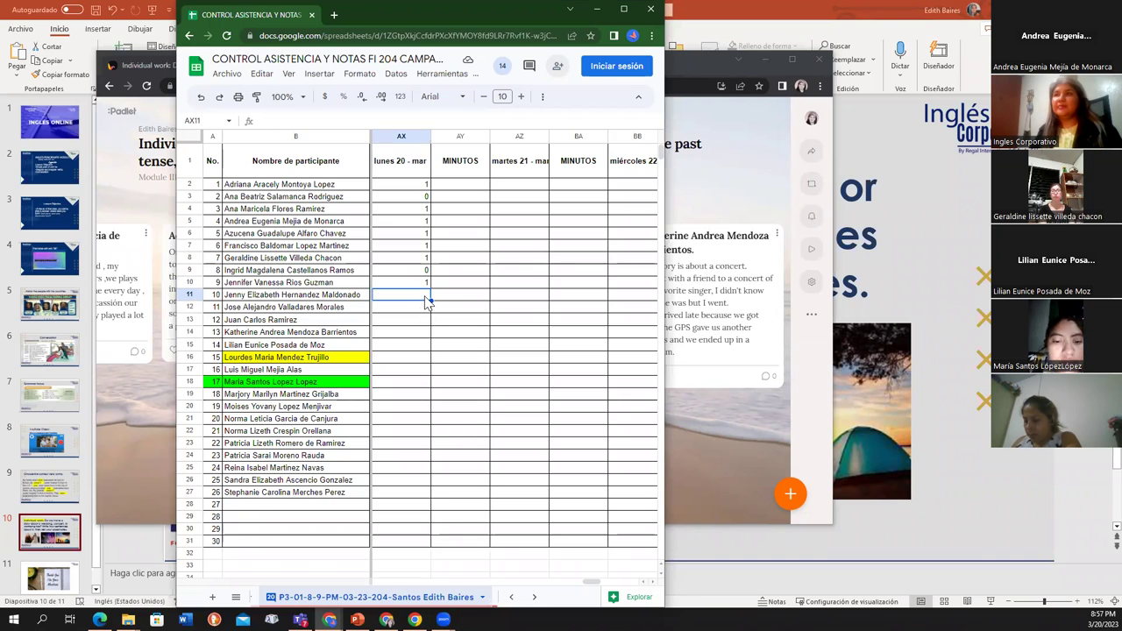
{"action": "type", "text": "0"}
{"action": "key", "text": "Return"}
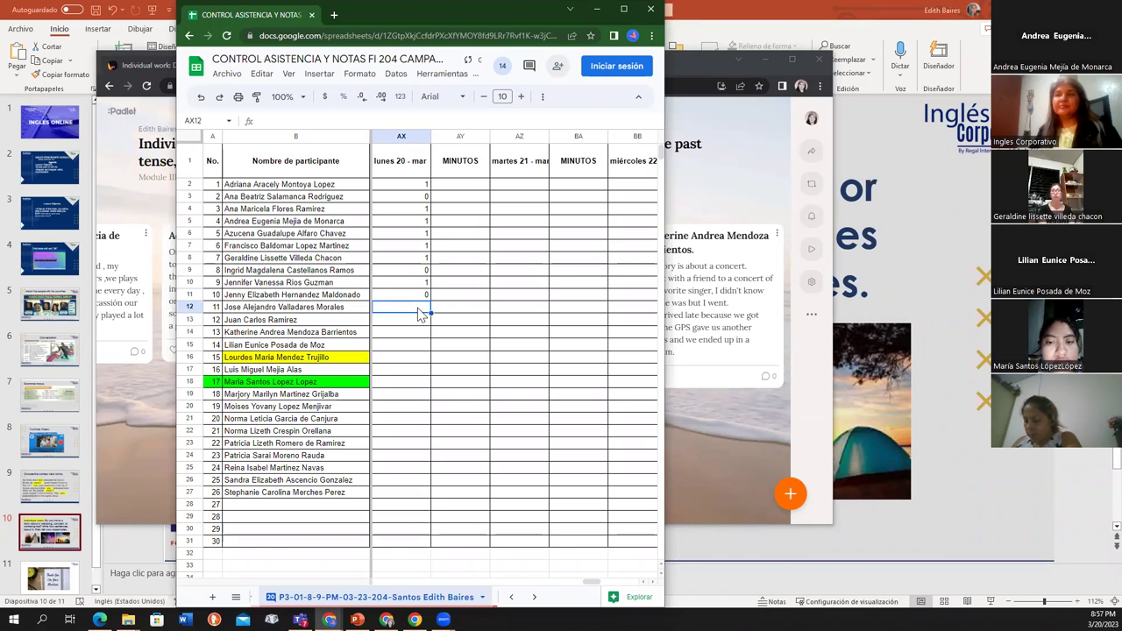
{"action": "type", "text": "1"}
{"action": "key", "text": "Return"}
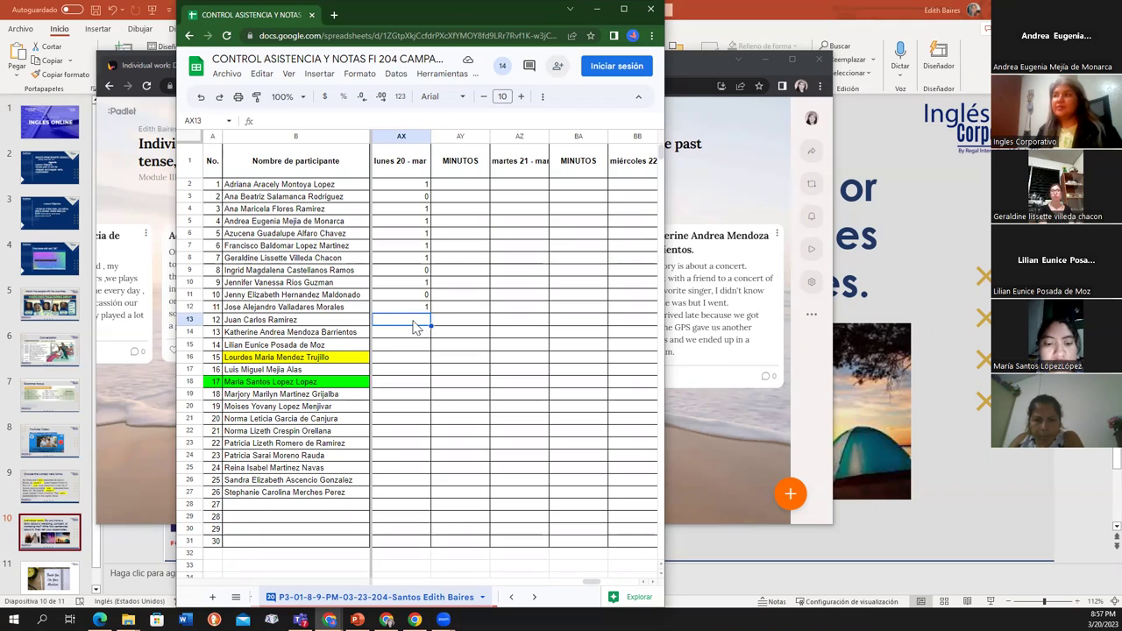
Record attendance as 1 for participants 12 and 13 in cells AX13 and AX14
{"action": "left_click", "coordinate": [423, 308]}
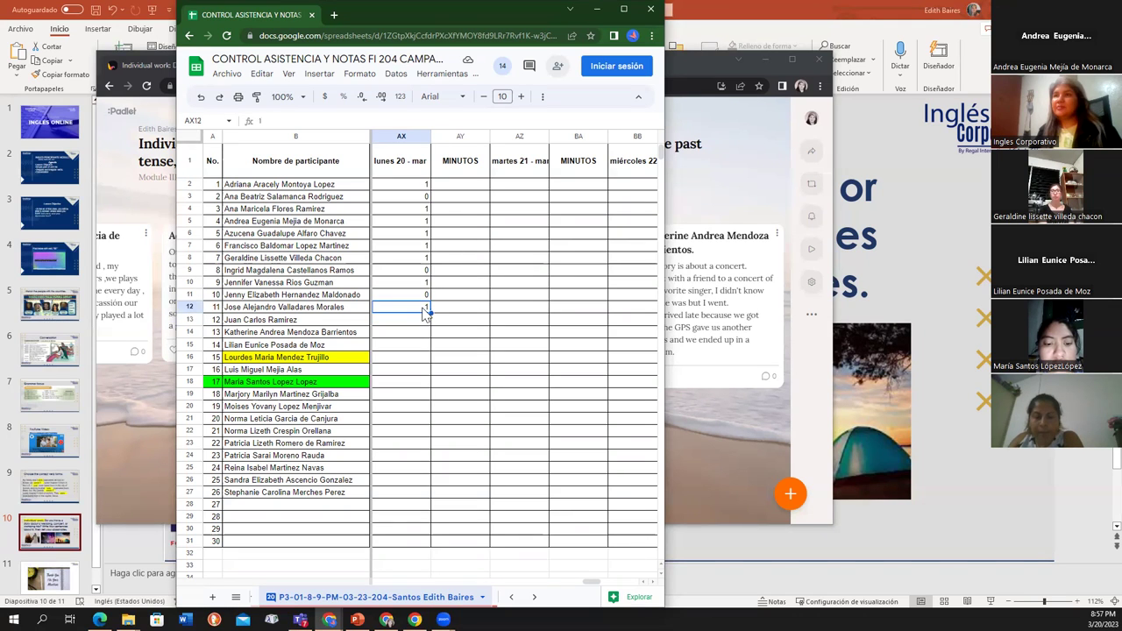
{"action": "left_click", "coordinate": [422, 321]}
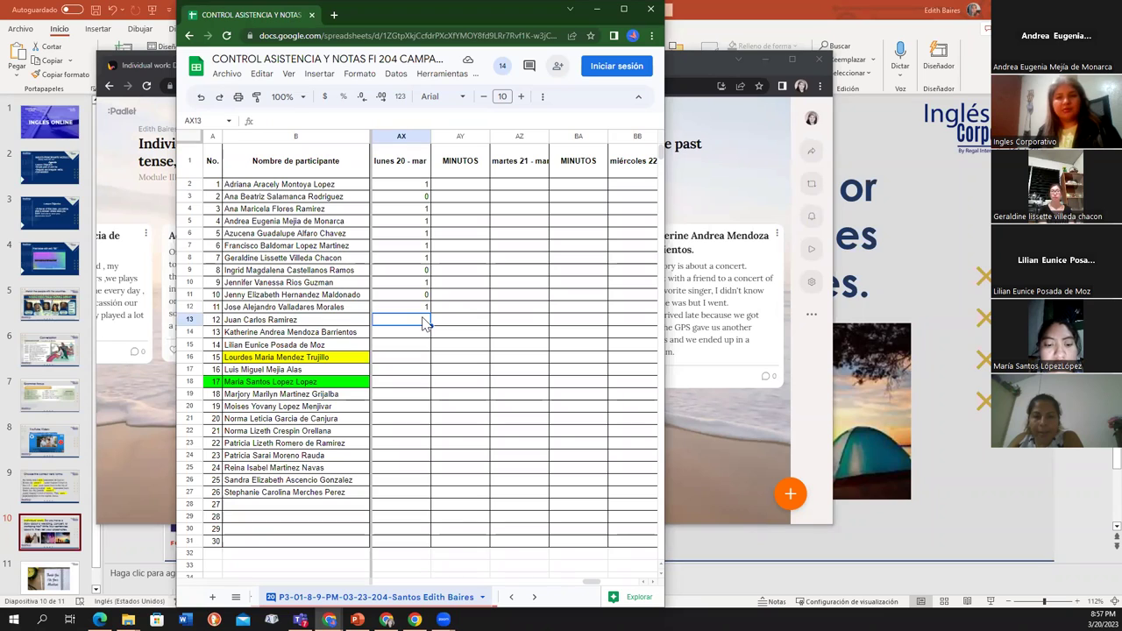
{"action": "type", "text": "1"}
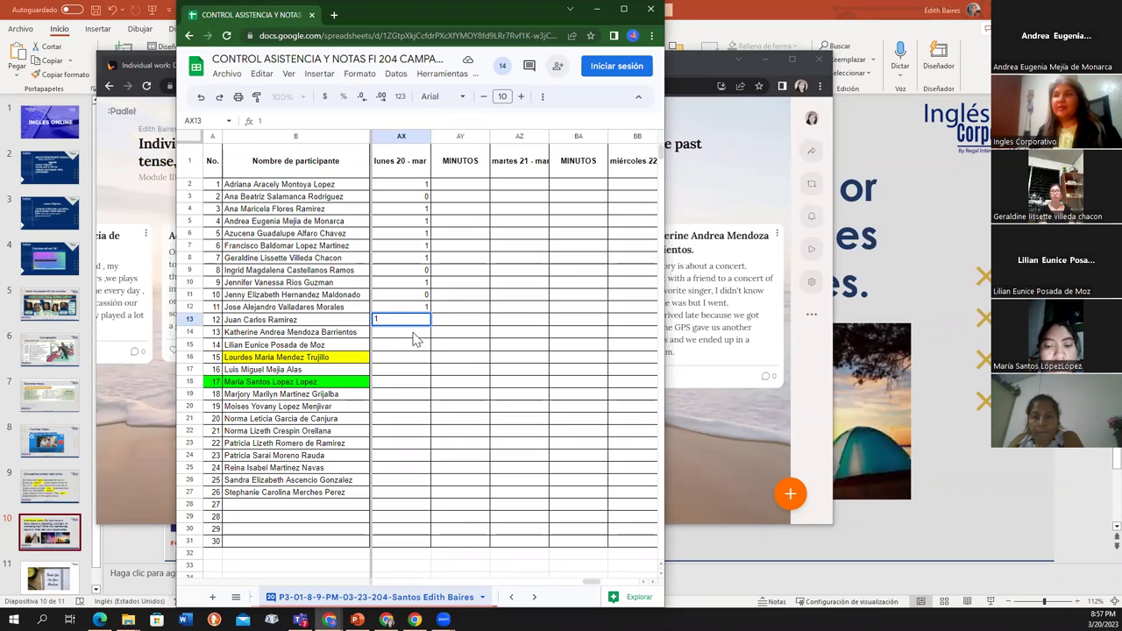
{"action": "left_click", "coordinate": [417, 339]}
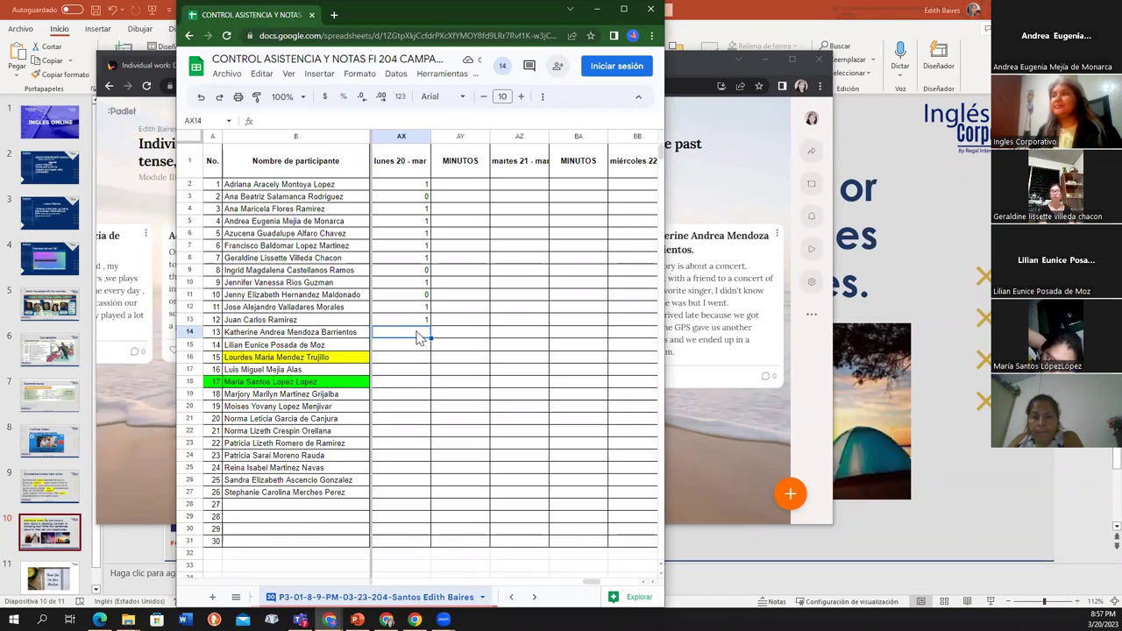
{"action": "type", "text": "1"}
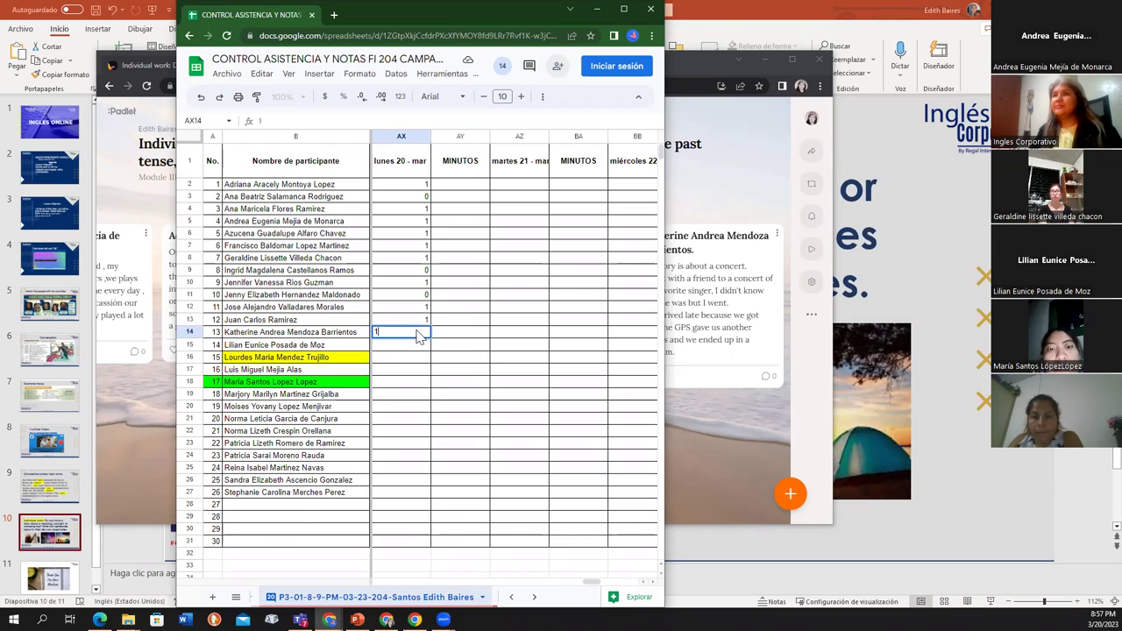
{"action": "key", "text": "Return"}
Correct participant 2's attendance in AX3 to 1 and record 1 for participant 14 in AX15
{"action": "left_click", "coordinate": [428, 197]}
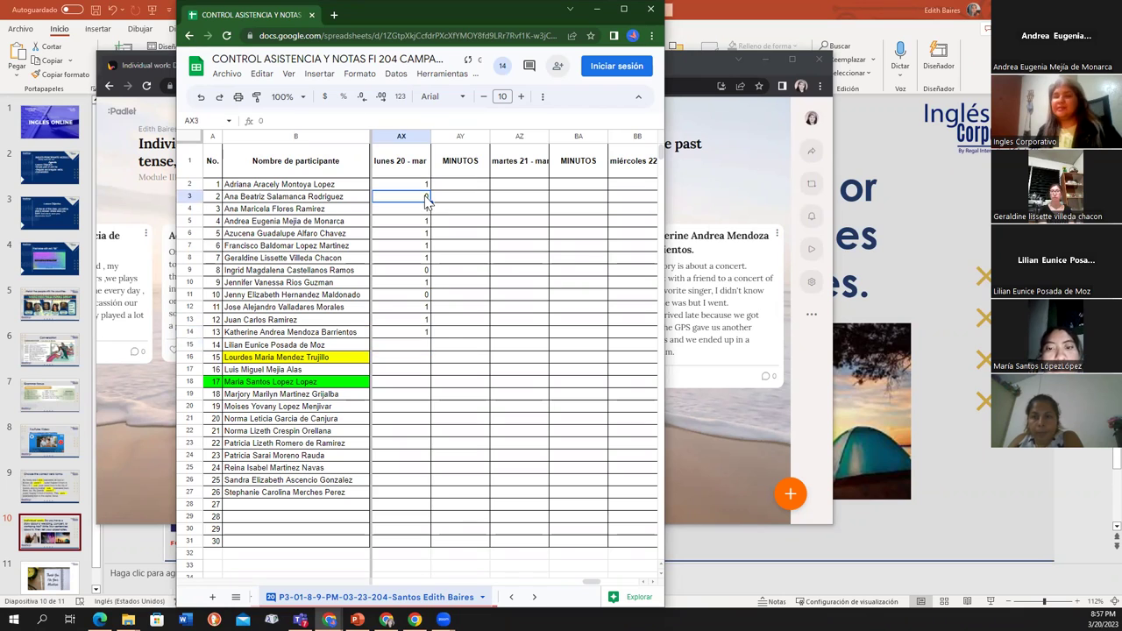
{"action": "type", "text": "1"}
{"action": "left_click", "coordinate": [417, 346]}
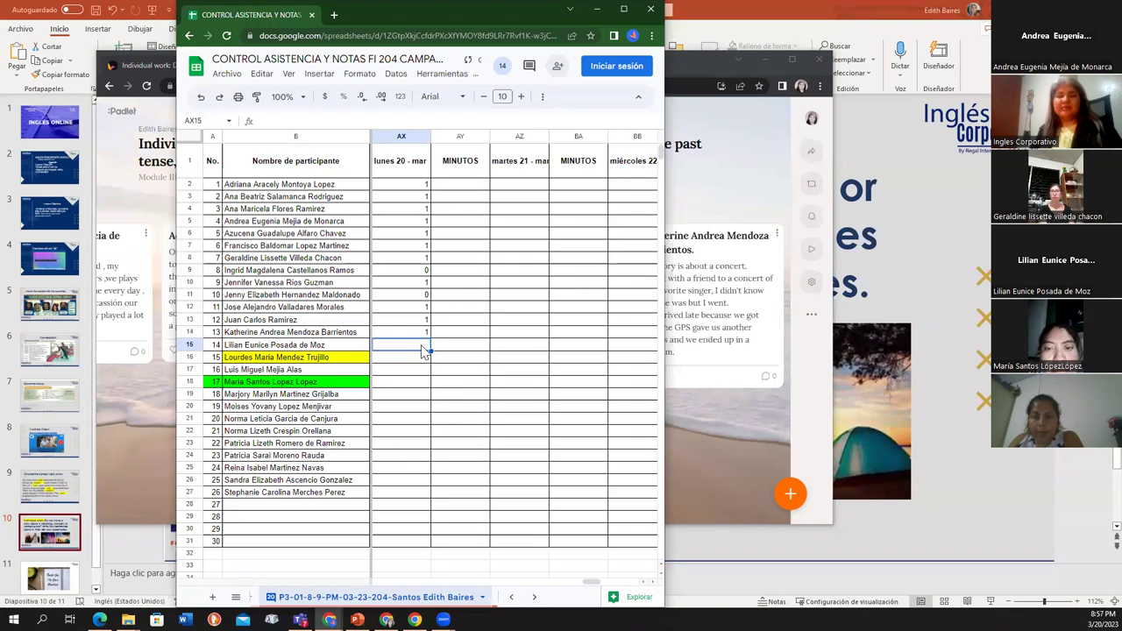
{"action": "type", "text": "1"}
{"action": "key", "text": "Return"}
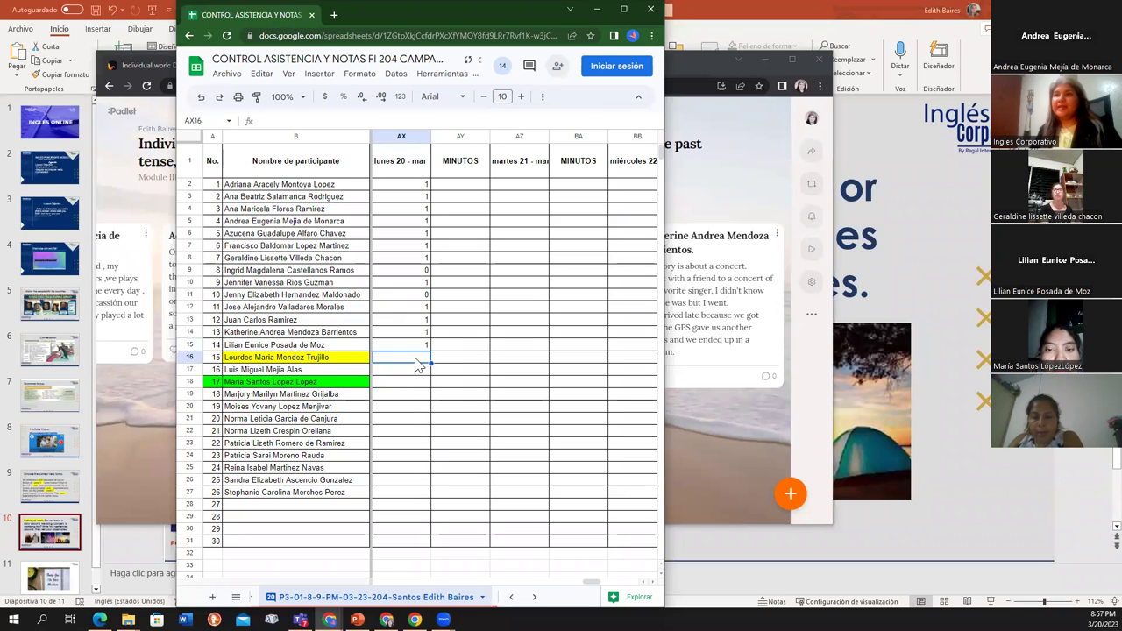
Record attendance as 0 for participant 15 in AX16, and 1 for participants 16 and 17 in AX17 and AX18
{"action": "type", "text": "0"}
{"action": "key", "text": "Return"}
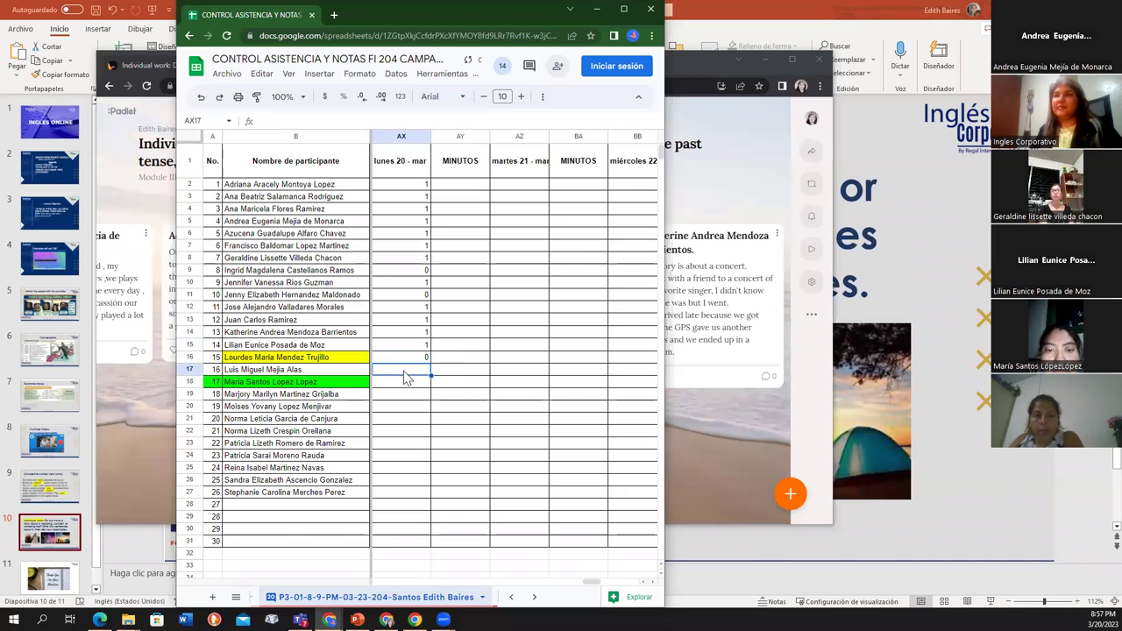
{"action": "type", "text": "1"}
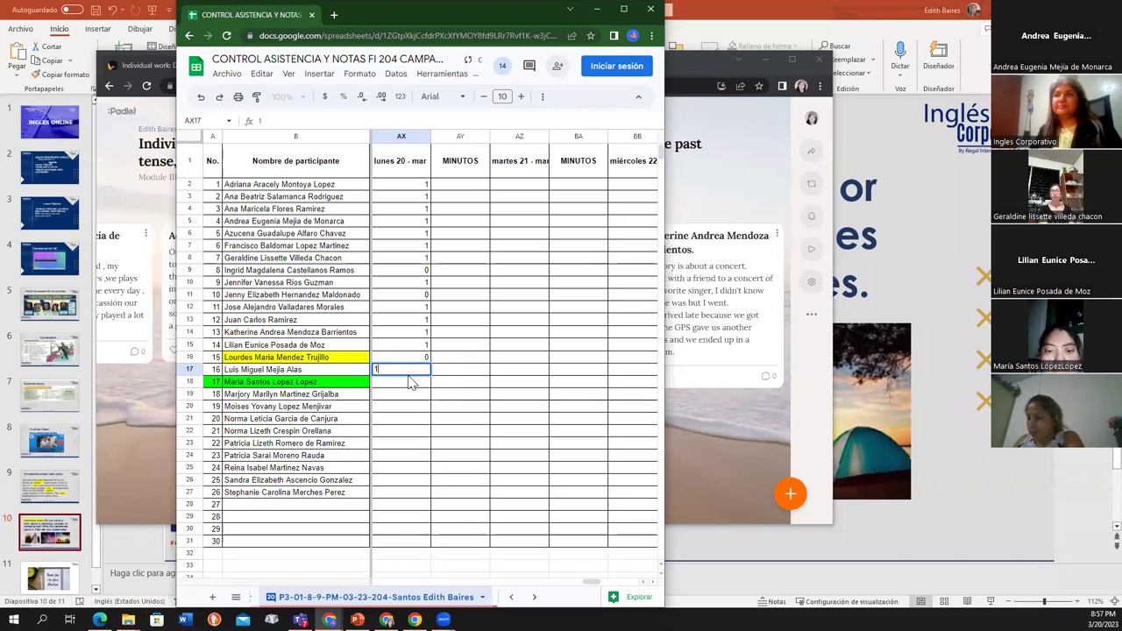
{"action": "key", "text": "Return"}
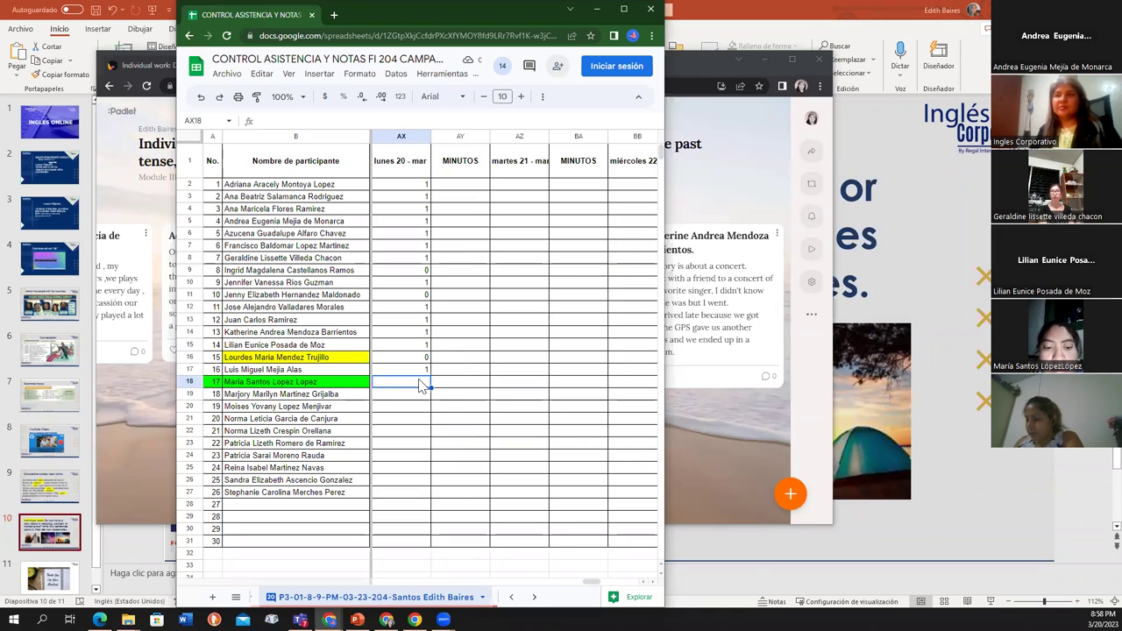
{"action": "type", "text": "1"}
{"action": "key", "text": "Return"}
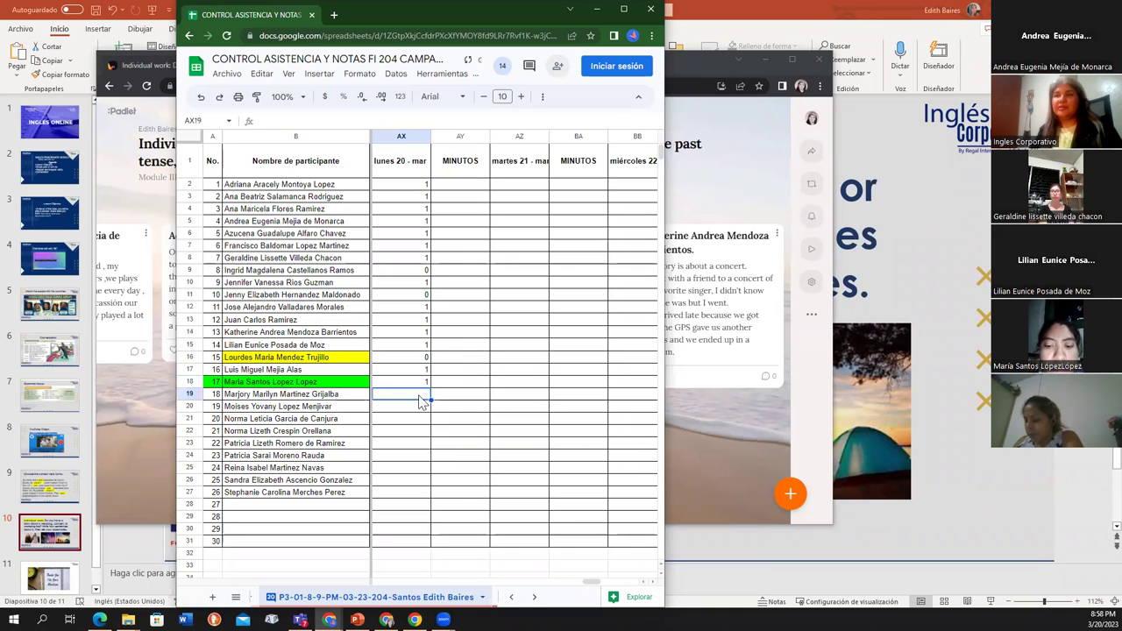
Record lunes 20 - mar attendance as 1 for participants 18, 19, 20 and 21 in cells AX19 to AX22
{"action": "type", "text": "1"}
{"action": "key", "text": "Return"}
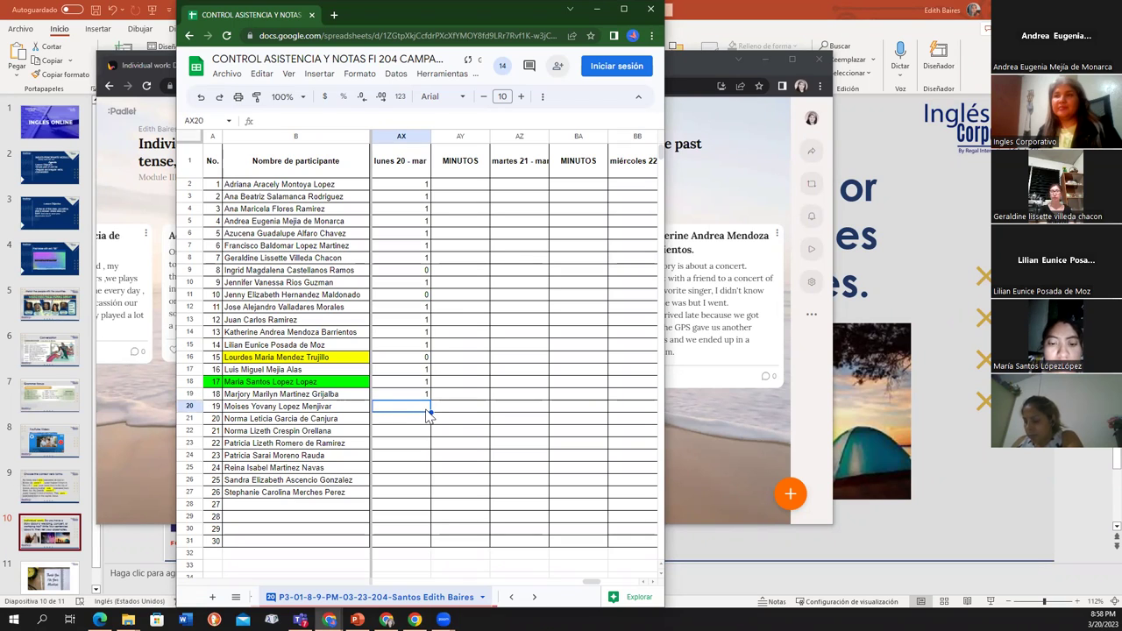
{"action": "type", "text": "1"}
{"action": "key", "text": "Return"}
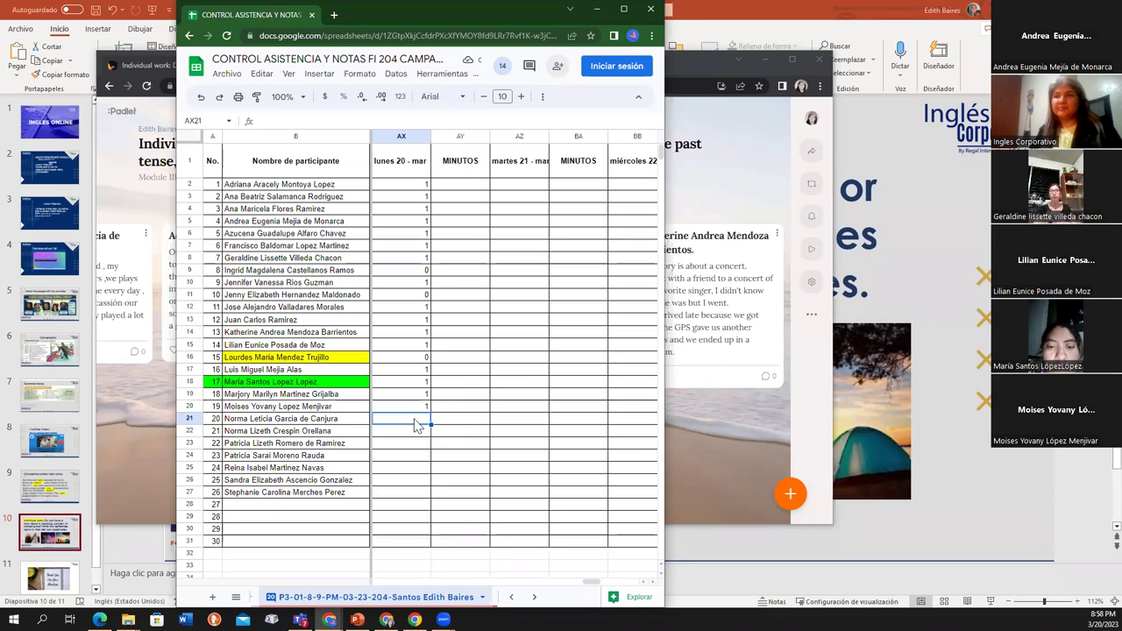
{"action": "type", "text": "1"}
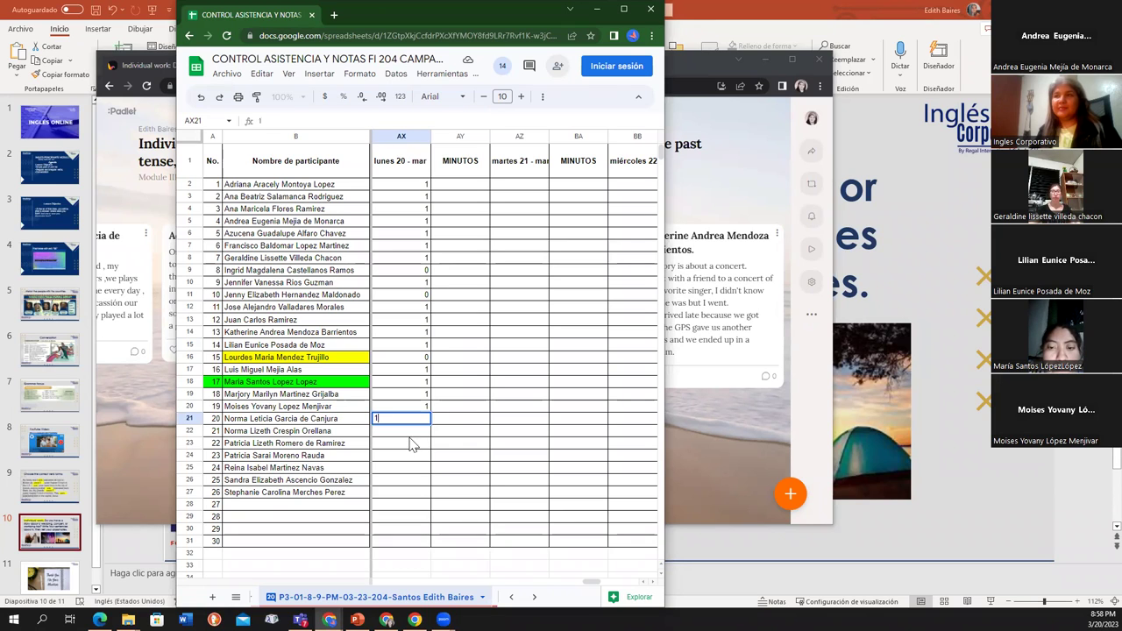
{"action": "key", "text": "Return"}
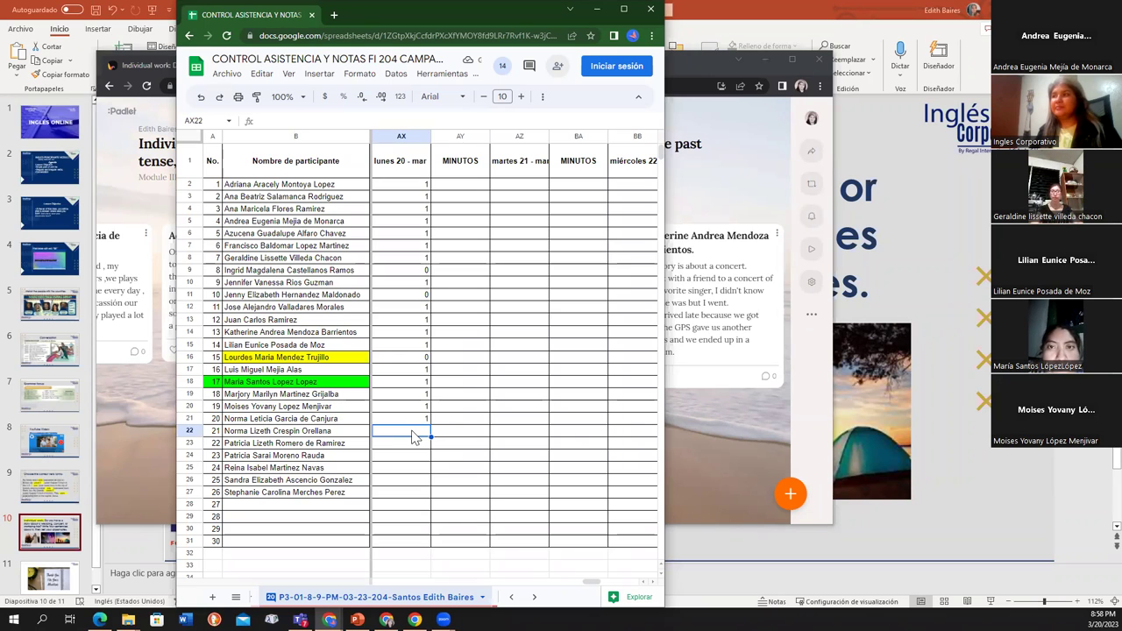
{"action": "type", "text": "1"}
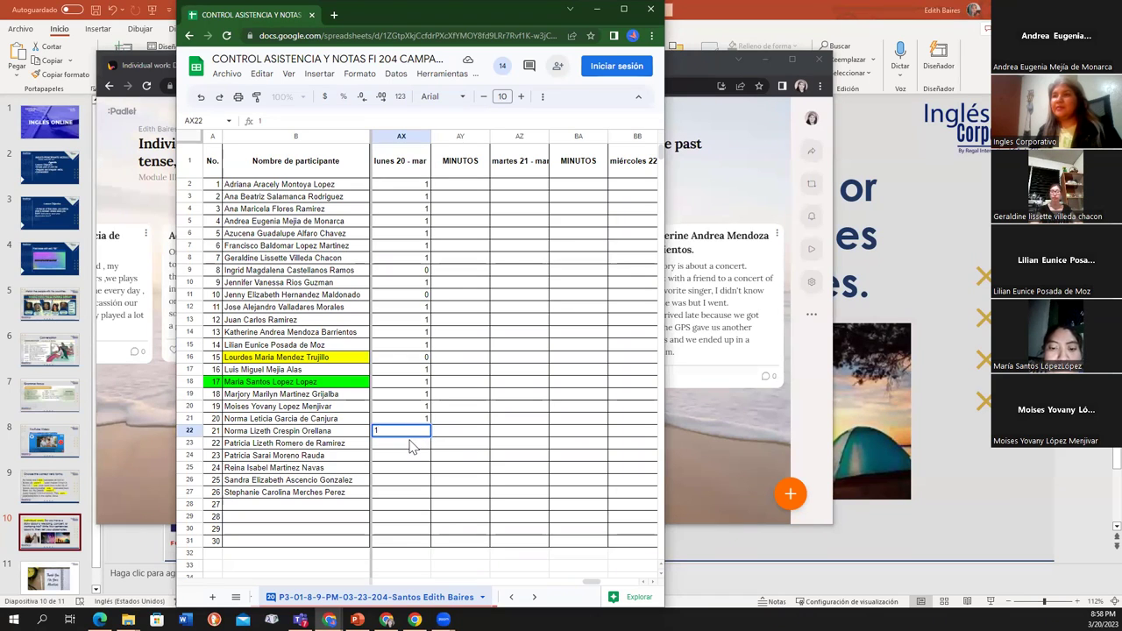
{"action": "key", "text": "Return"}
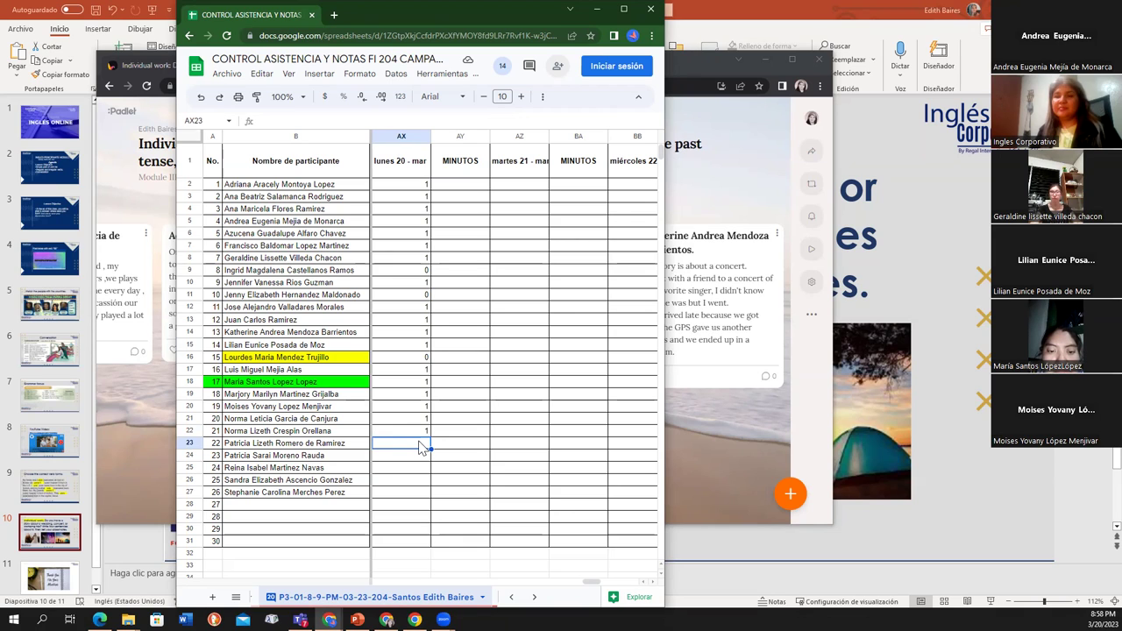
Record attendance as 0 for participants 22 and 23 in cells AX23 and AX24
{"action": "type", "text": "0"}
{"action": "key", "text": "Return"}
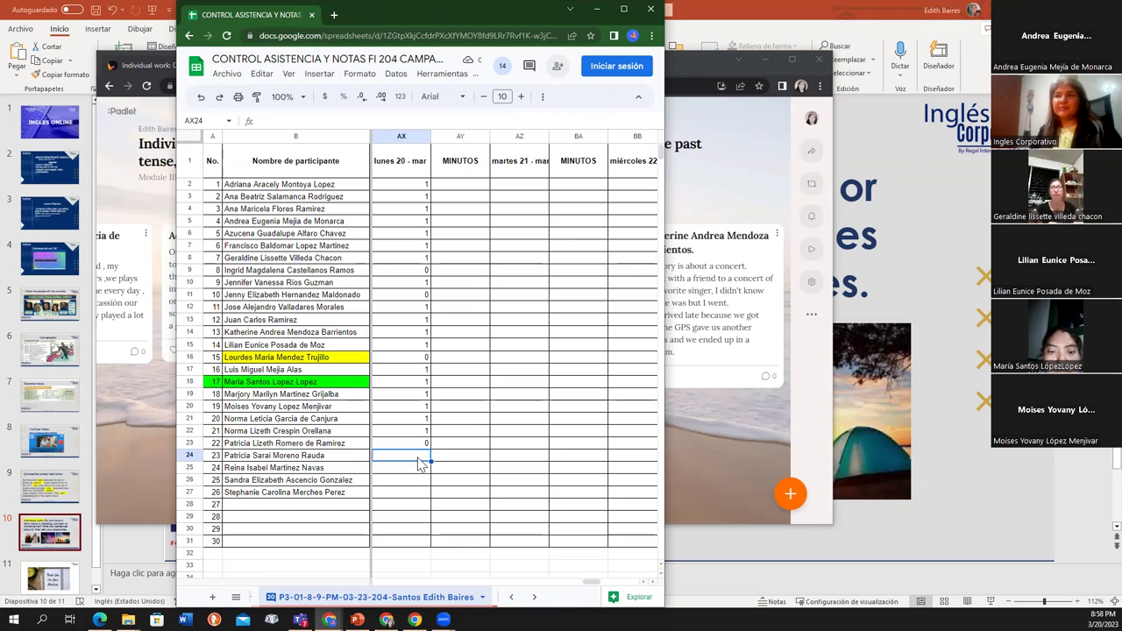
{"action": "type", "text": "0"}
{"action": "key", "text": "Return"}
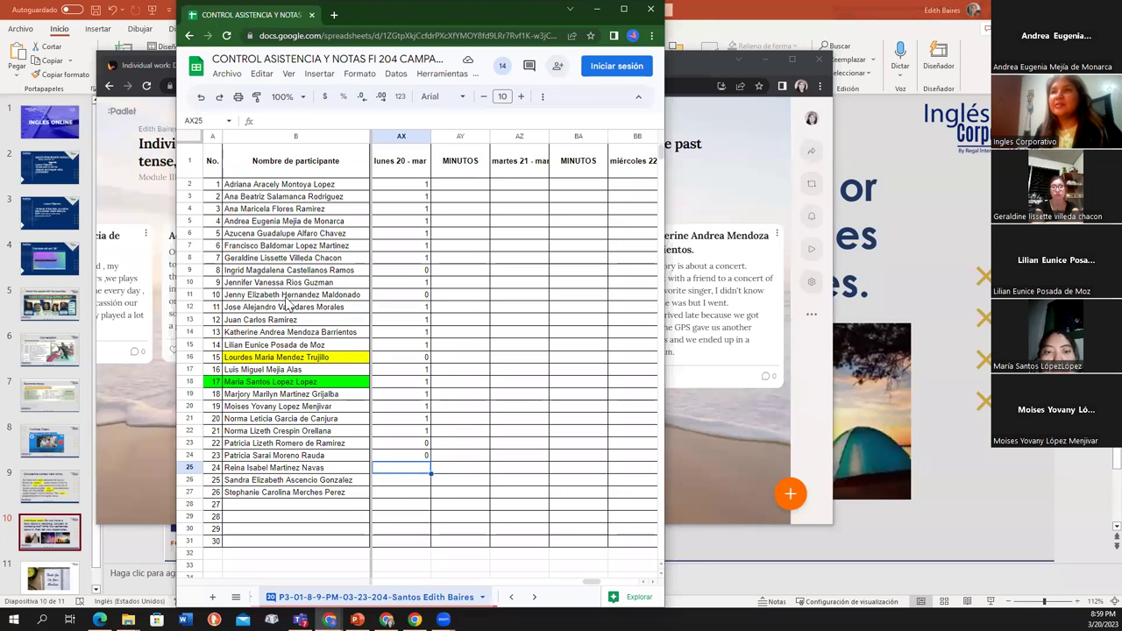
Correct participant 10's lunes 20 - mar attendance in AX11 to 1
{"action": "left_click", "coordinate": [420, 299]}
{"action": "type", "text": "1"}
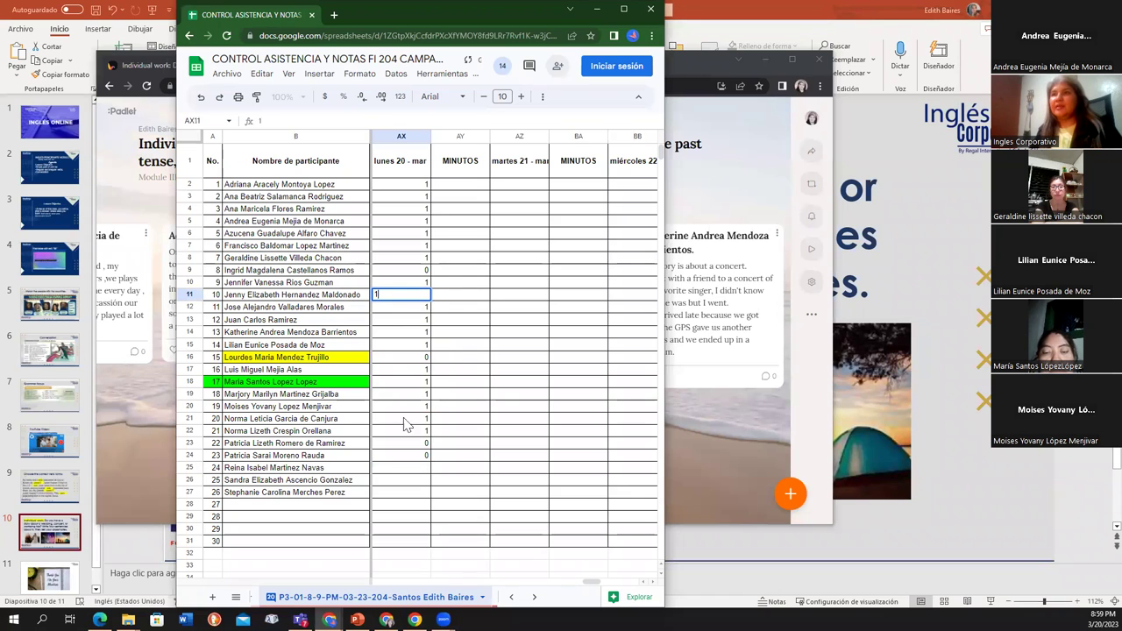
{"action": "left_click", "coordinate": [413, 469]}
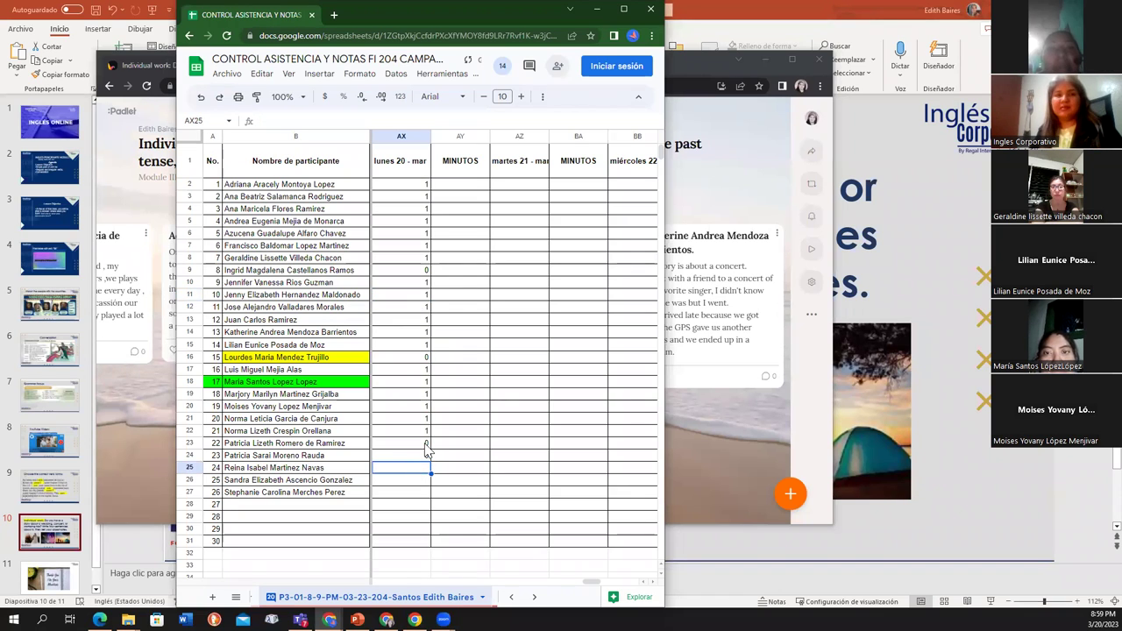
Re-enter attendance as 0 for participants 22 and 23 in cells AX23 and AX24
{"action": "left_click", "coordinate": [425, 441]}
{"action": "type", "text": "0"}
{"action": "key", "text": "Return"}
{"action": "type", "text": "0"}
{"action": "key", "text": "shift+Return"}
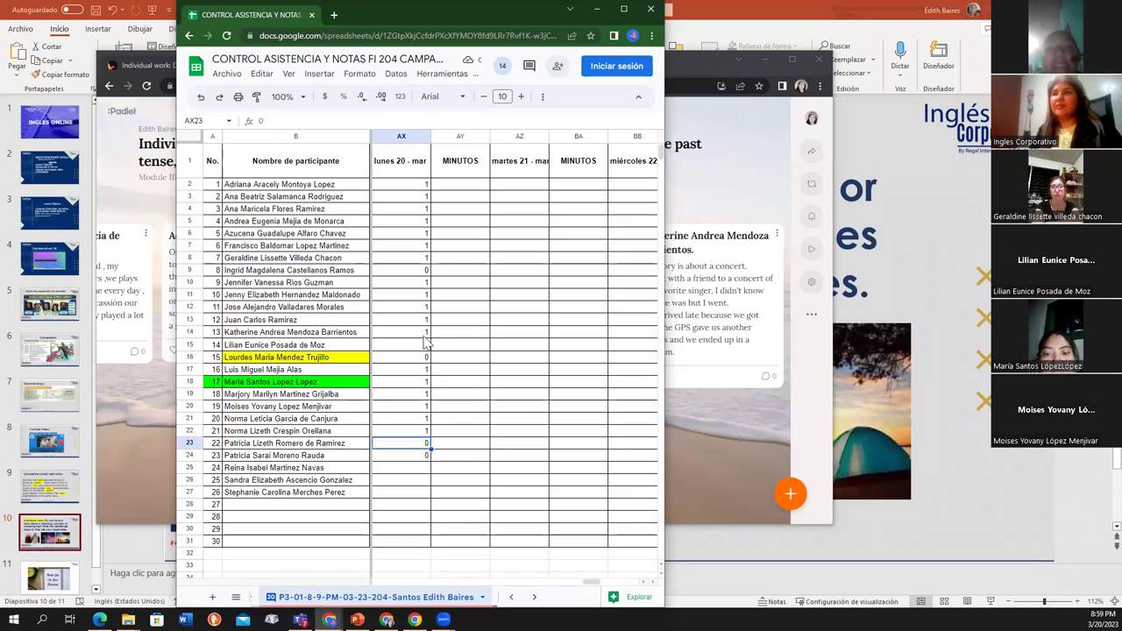
Correct participant 8's lunes 20 - mar attendance in AX9 to 1
{"action": "left_click", "coordinate": [418, 272]}
{"action": "type", "text": "1"}
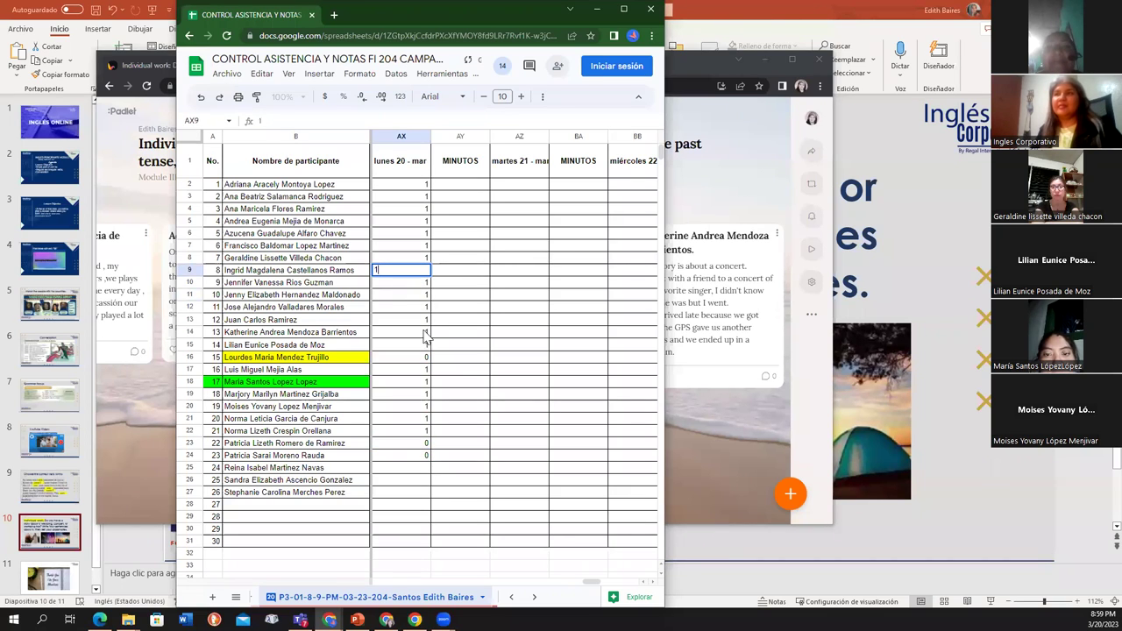
{"action": "left_click", "coordinate": [416, 431]}
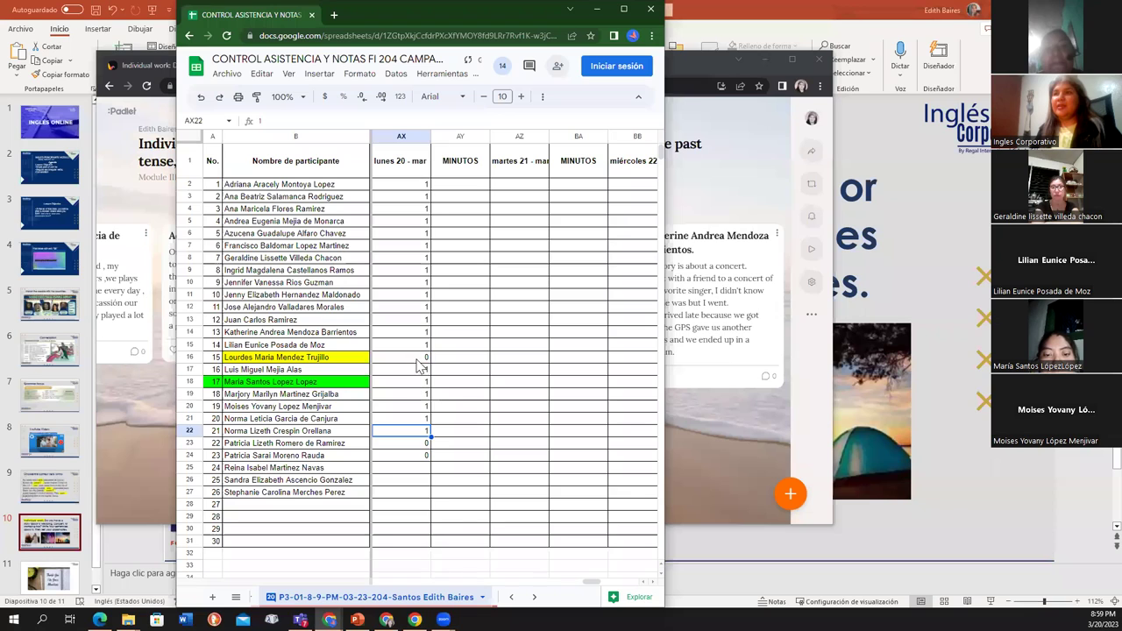
Record attendance for participants 24, 25 and 26 as 0, 1 and 1 in cells AX25 to AX27
{"action": "left_click", "coordinate": [412, 443]}
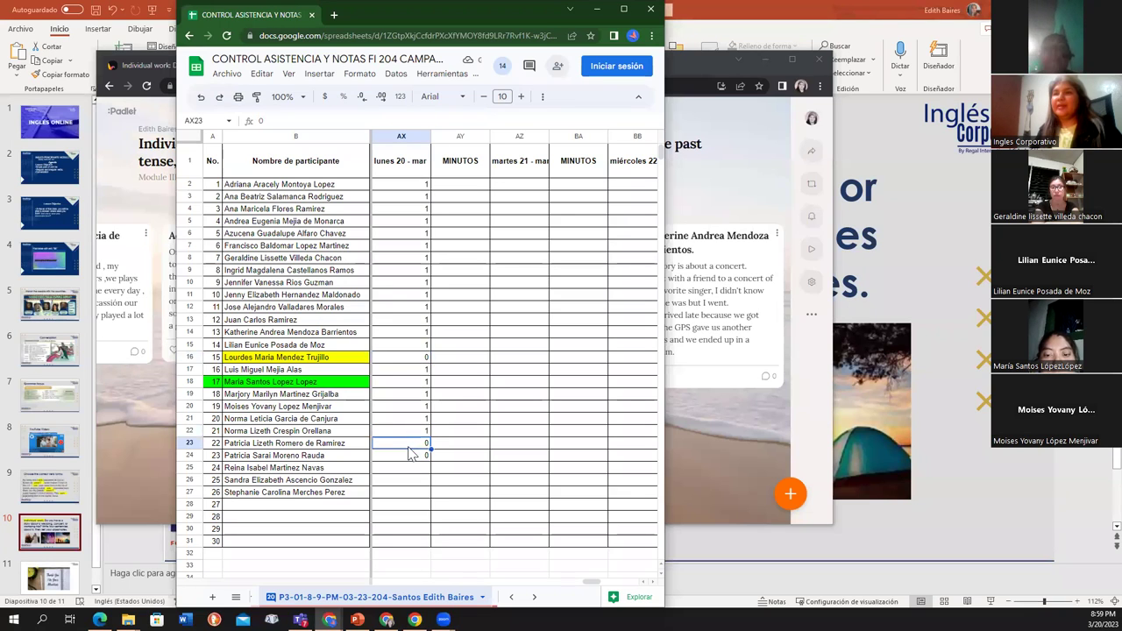
{"action": "left_click", "coordinate": [415, 455]}
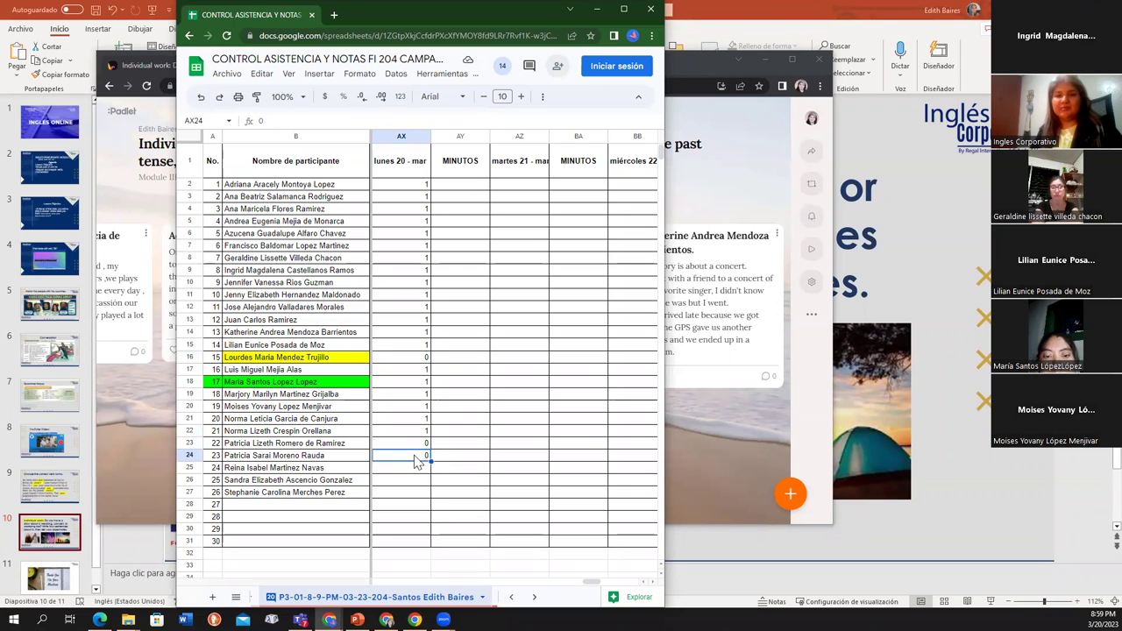
{"action": "left_click", "coordinate": [415, 468]}
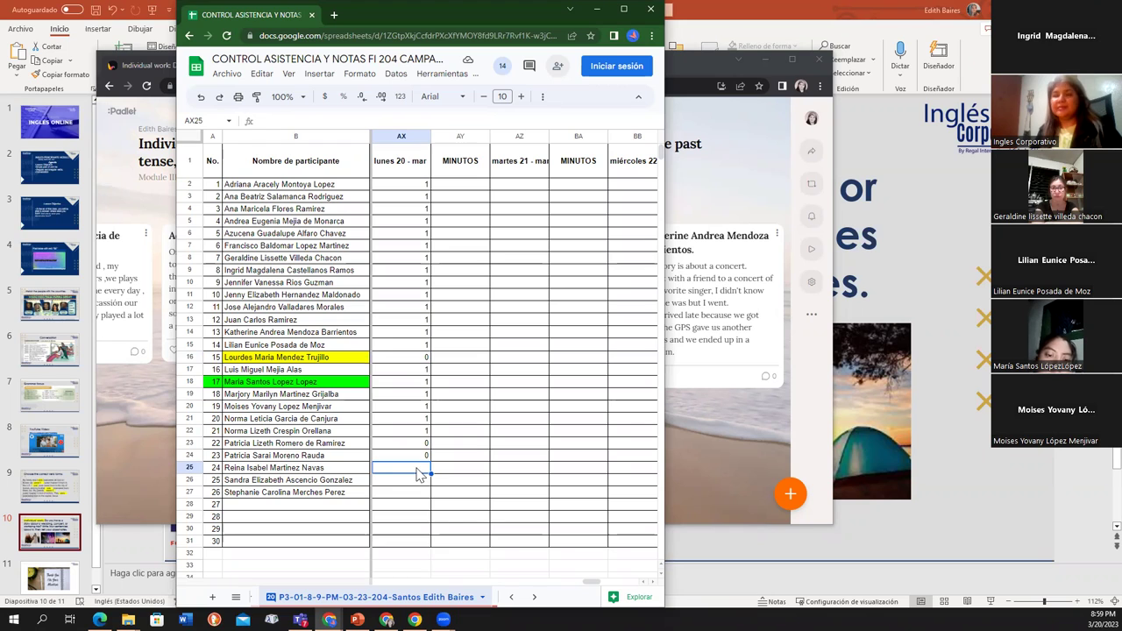
{"action": "type", "text": "0"}
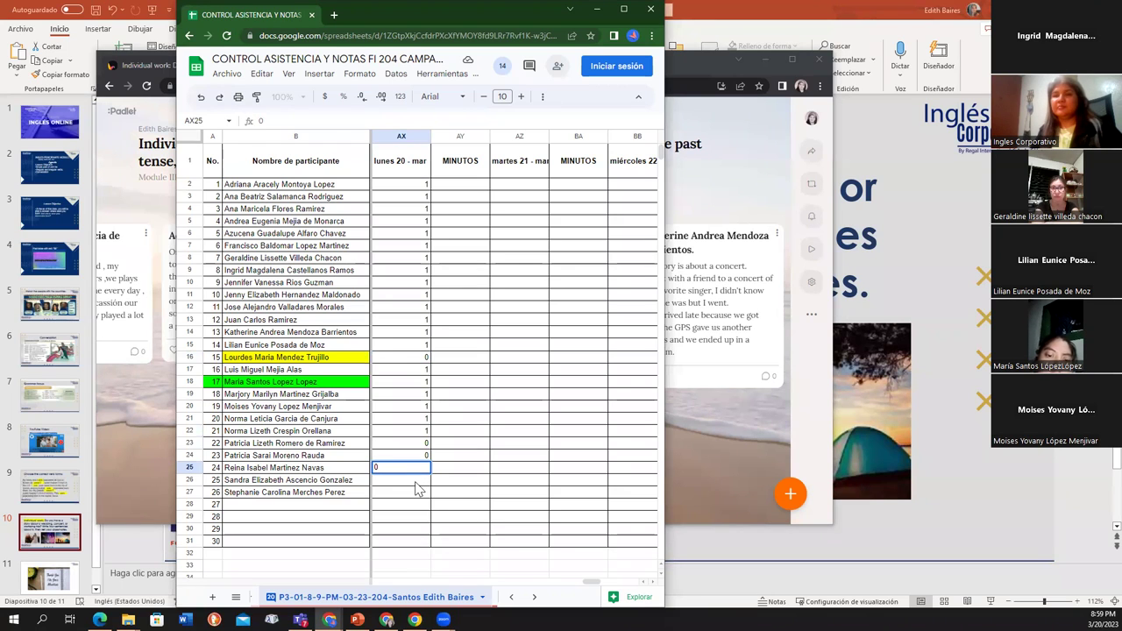
{"action": "key", "text": "Return"}
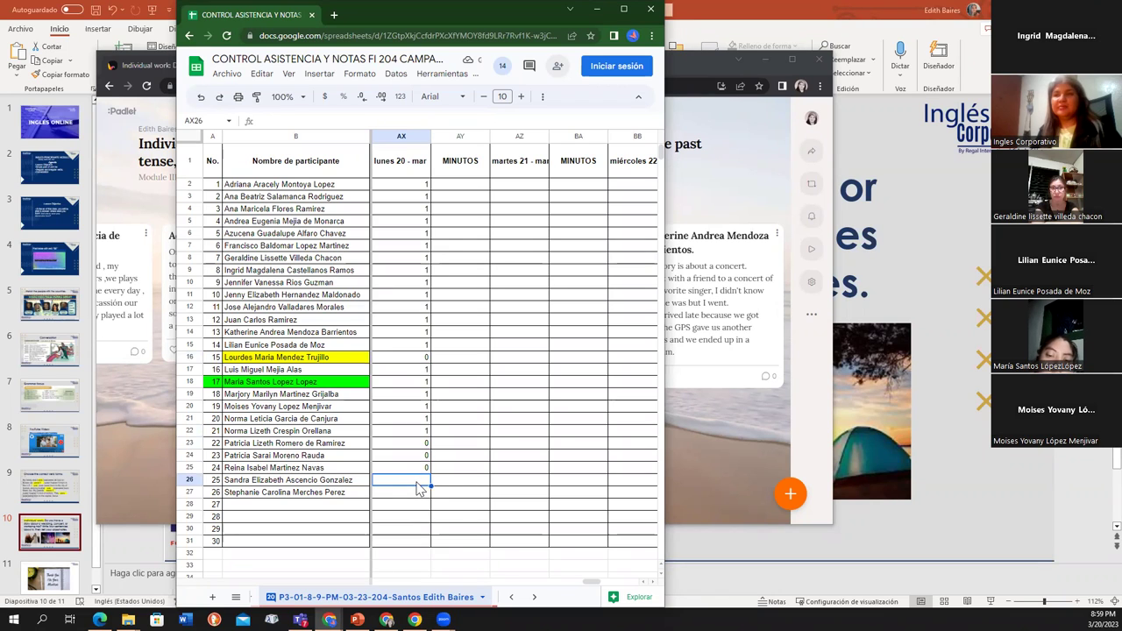
{"action": "type", "text": "1"}
{"action": "key", "text": "Return"}
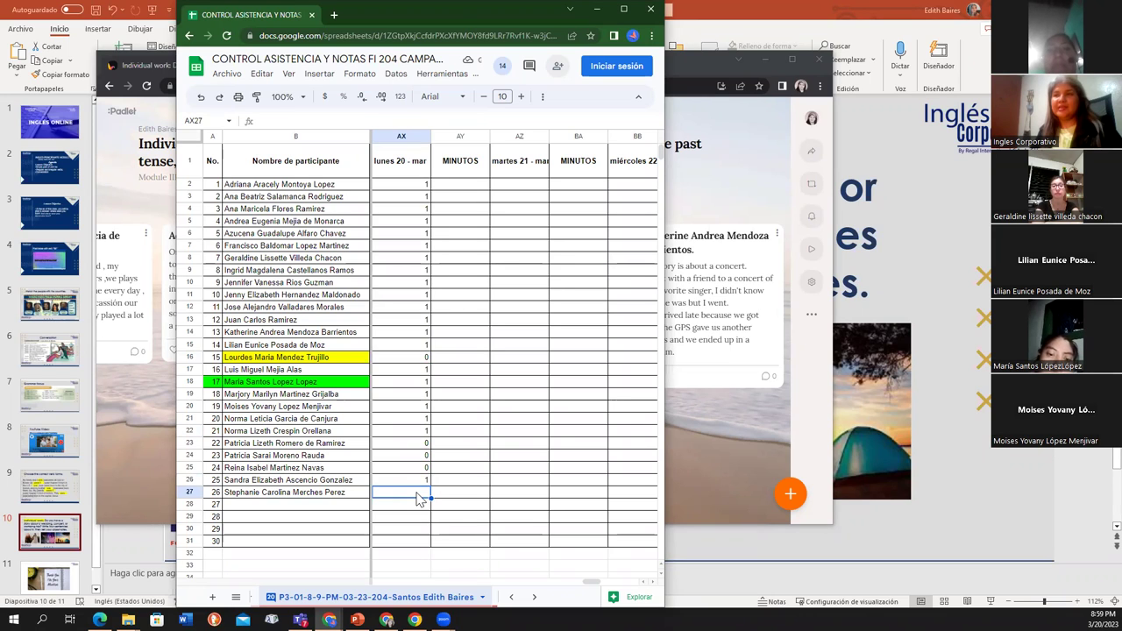
{"action": "type", "text": "1"}
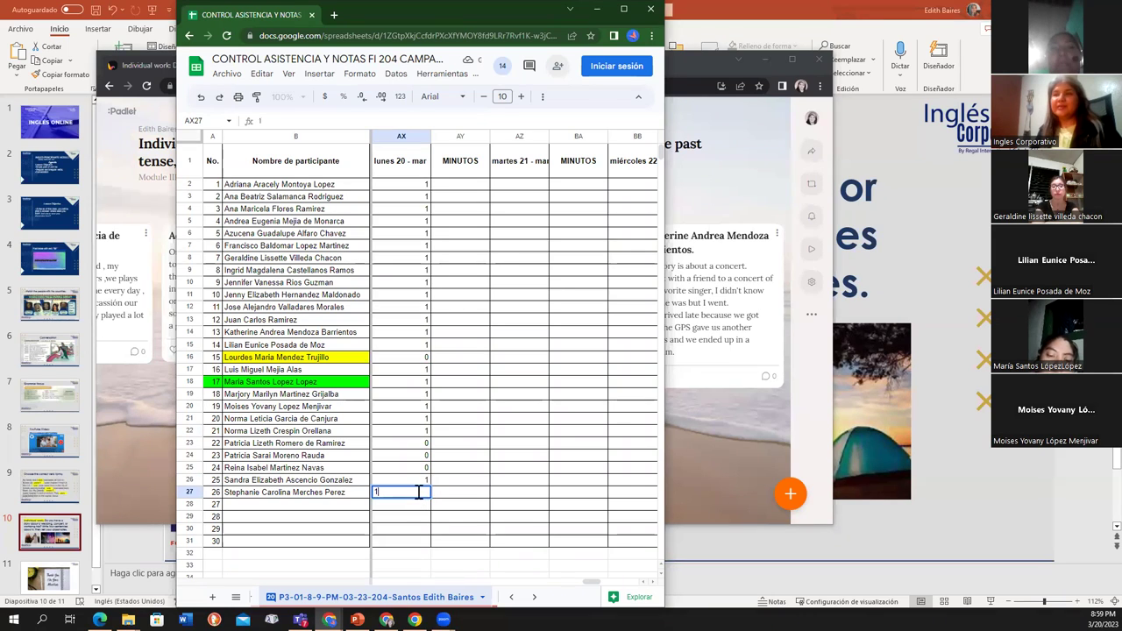
{"action": "key", "text": "Return"}
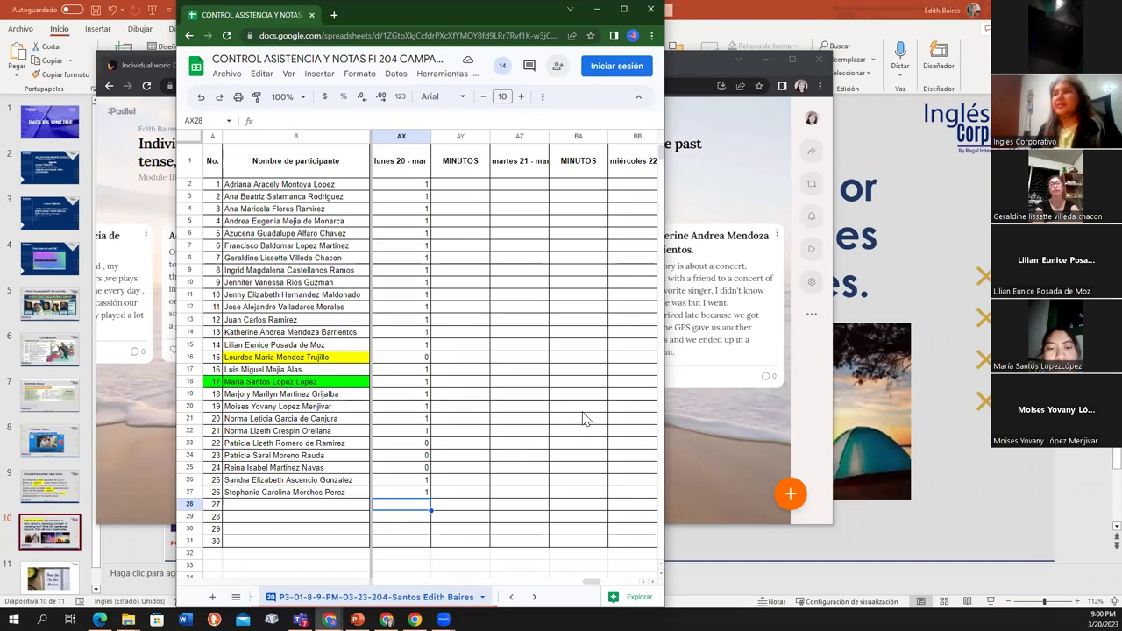
View the last stories on the Padlet board and the spreadsheet's miércoles 22 and jueves 23 - mar columns, returning to the board
{"action": "left_click", "coordinate": [708, 427]}
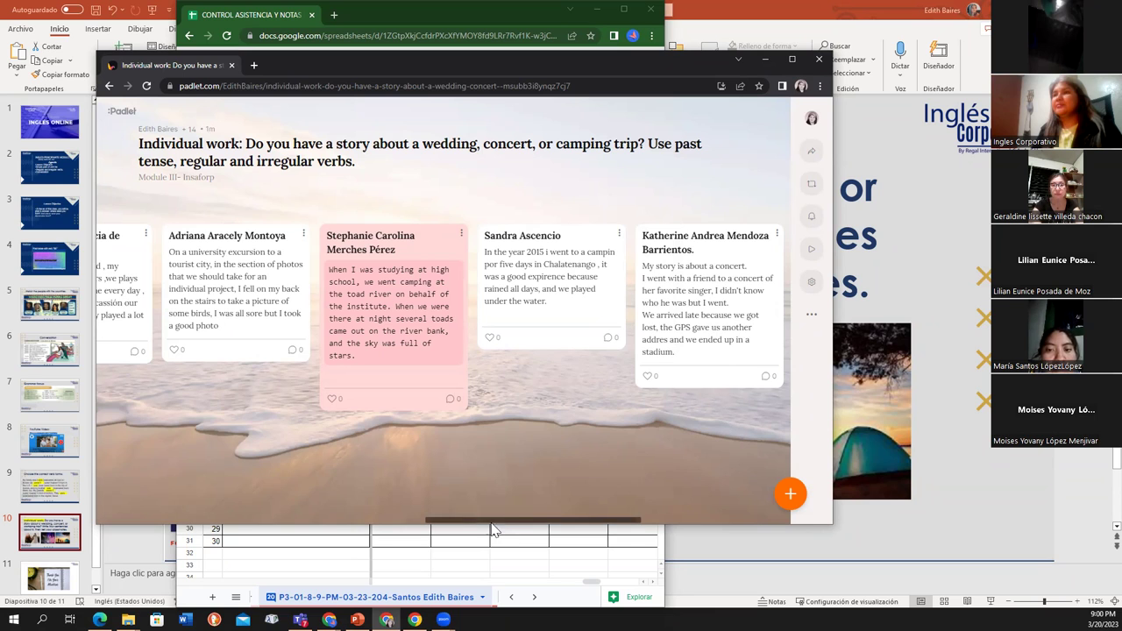
{"action": "left_click_drag", "start_coordinate": [503, 520], "coordinate": [674, 566]}
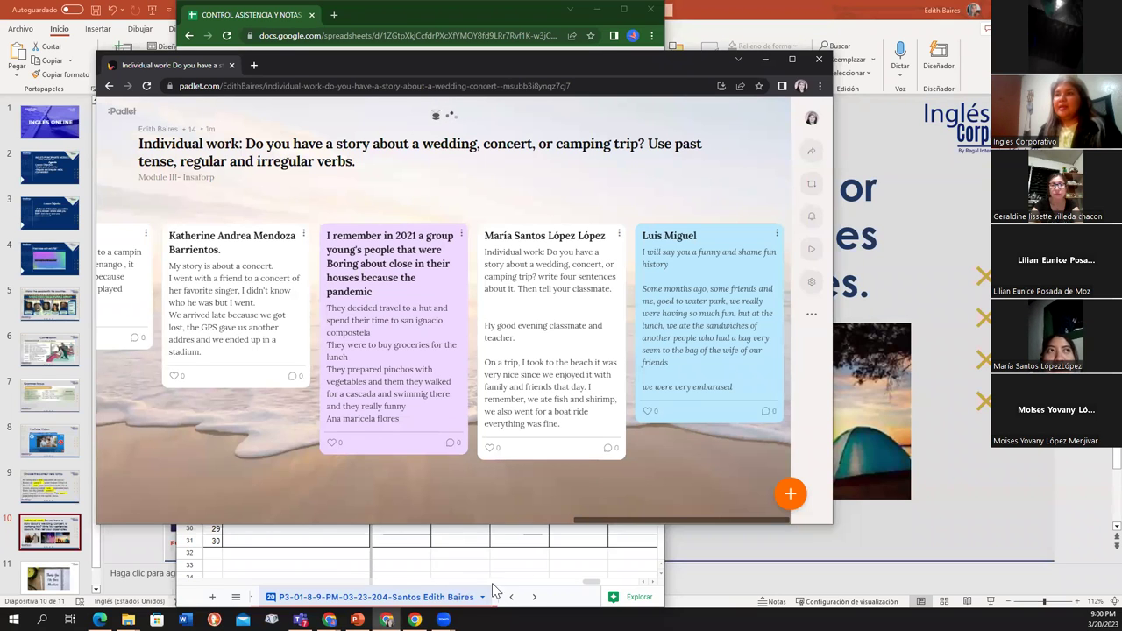
{"action": "left_click", "coordinate": [551, 589]}
{"action": "left_click_drag", "start_coordinate": [550, 582], "coordinate": [628, 582]}
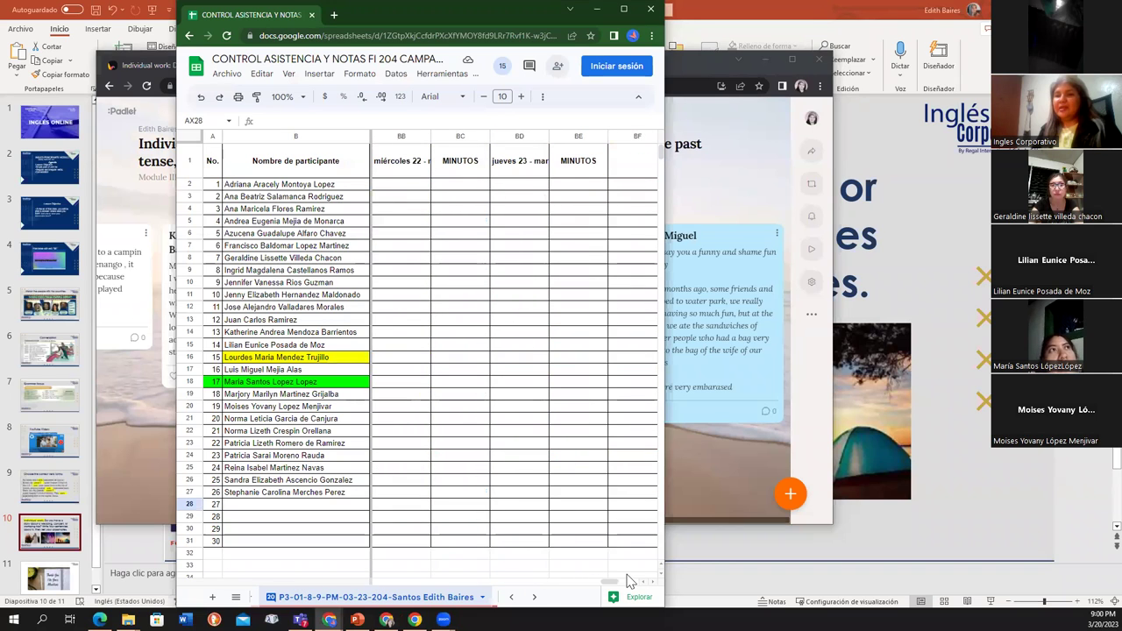
{"action": "left_click", "coordinate": [716, 488]}
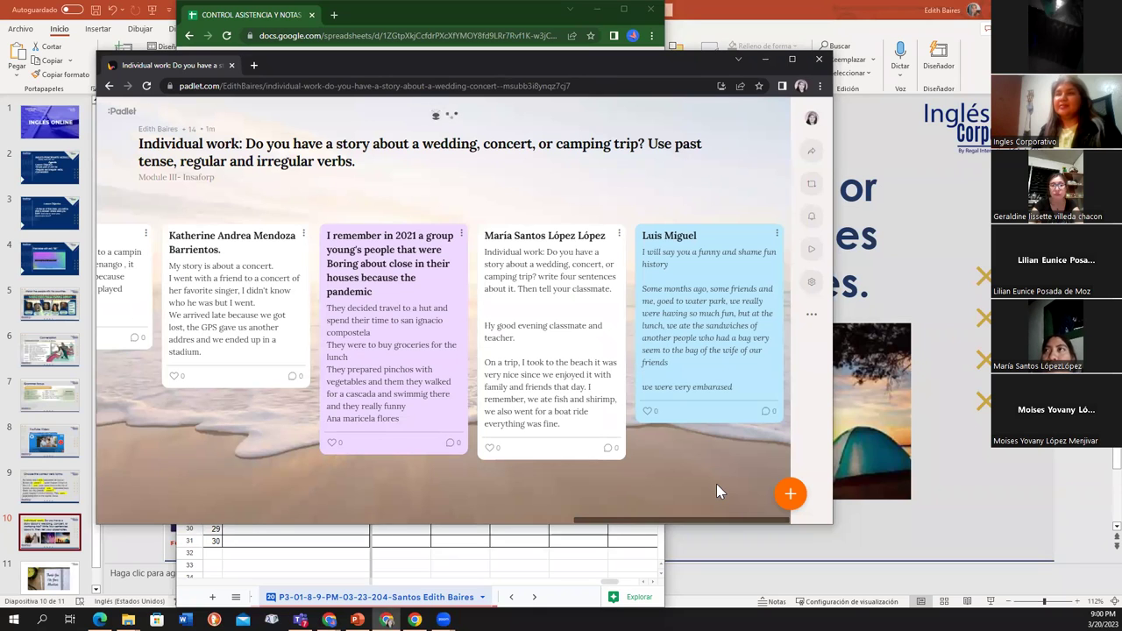